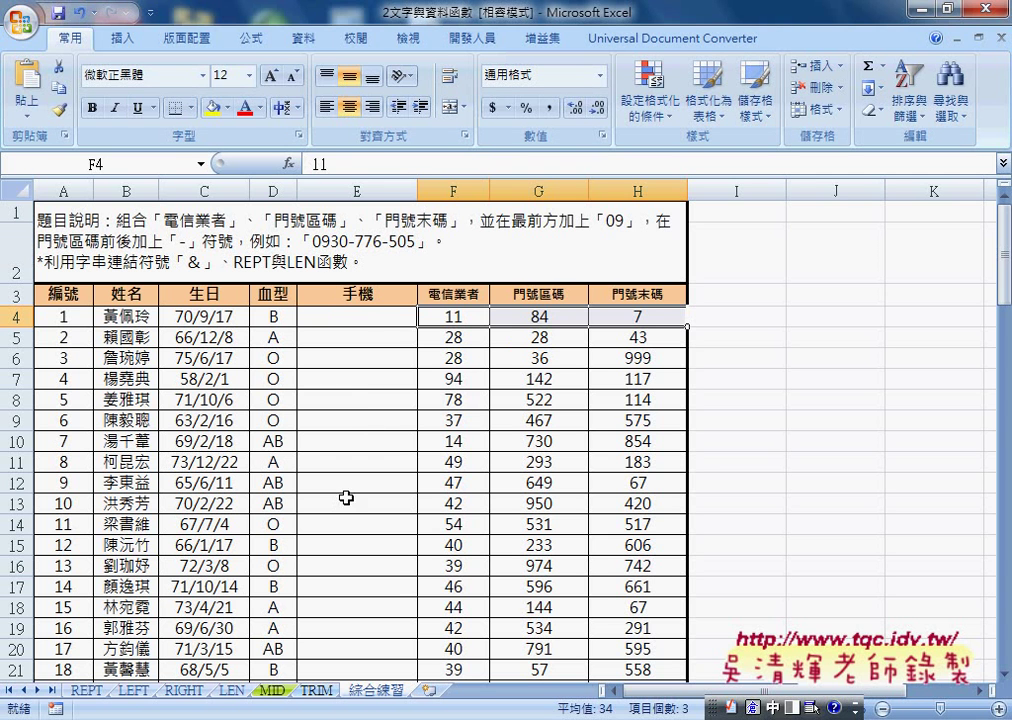
Enter ="09"&F4&"-"&G4 in E4 to join the carrier and area codes into a phone number.
click(448, 322)
click(368, 320)
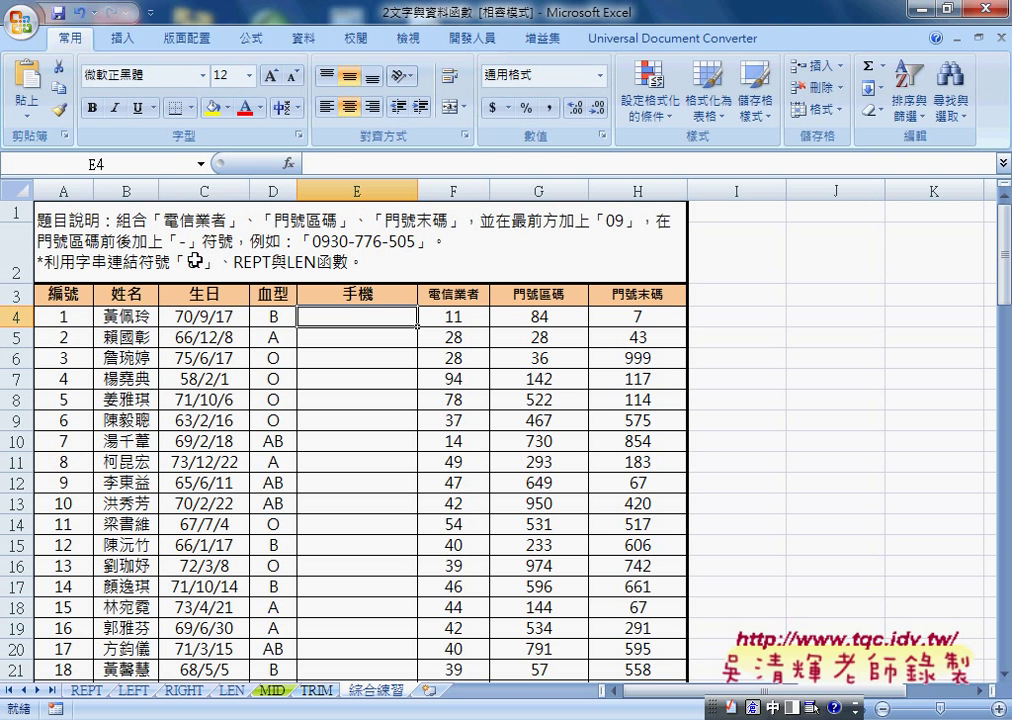
click(354, 164)
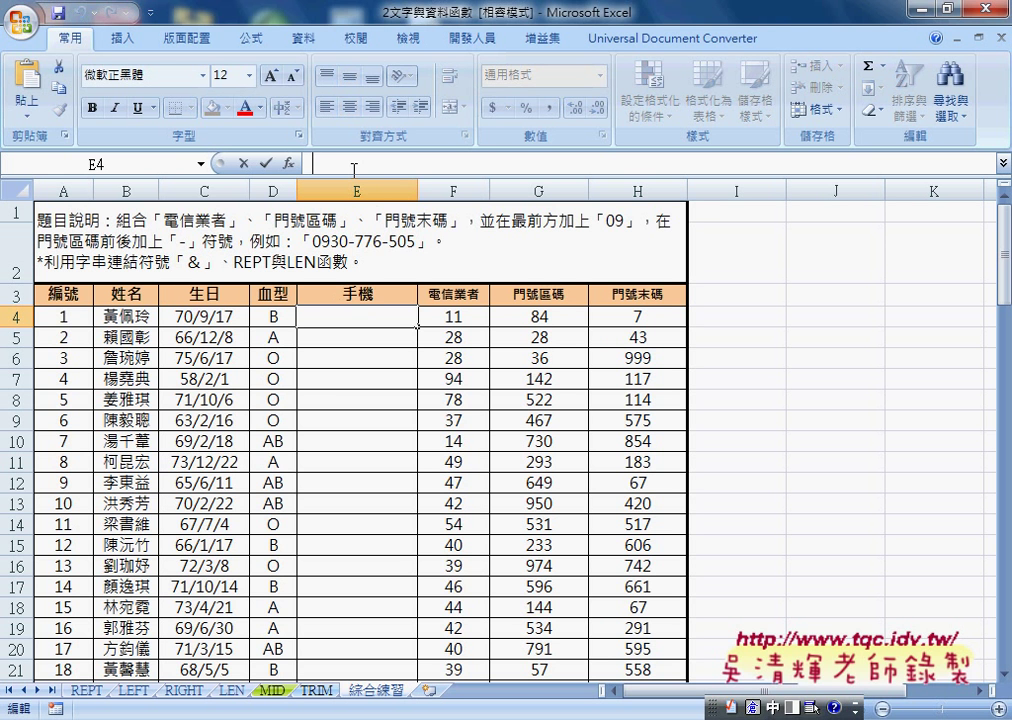
text(=)
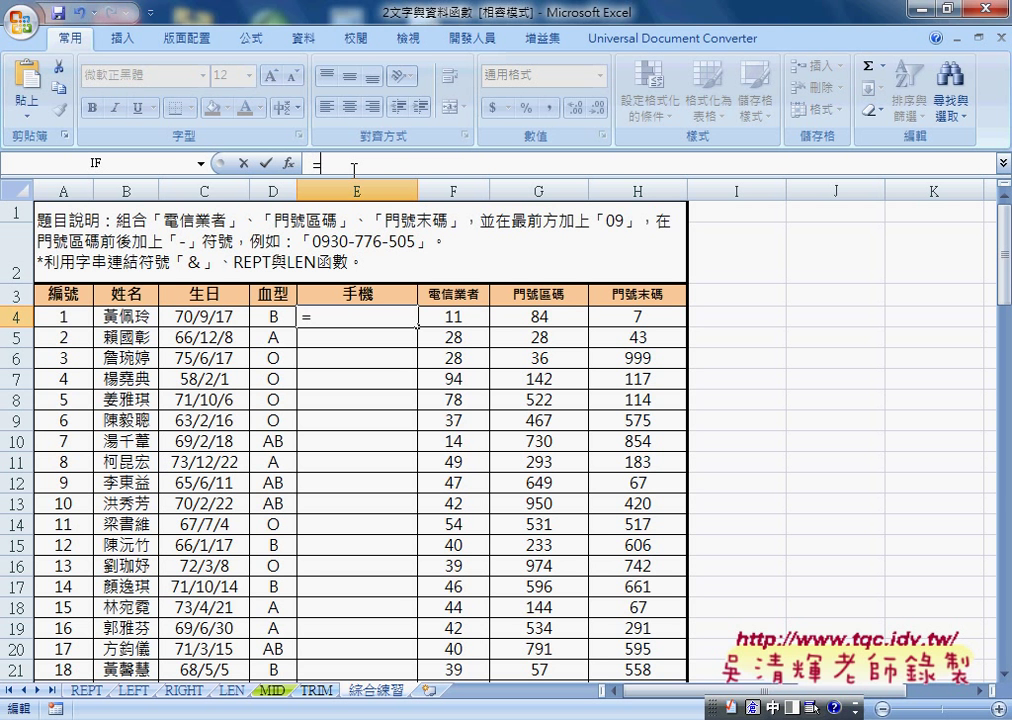
text(")
text(09)
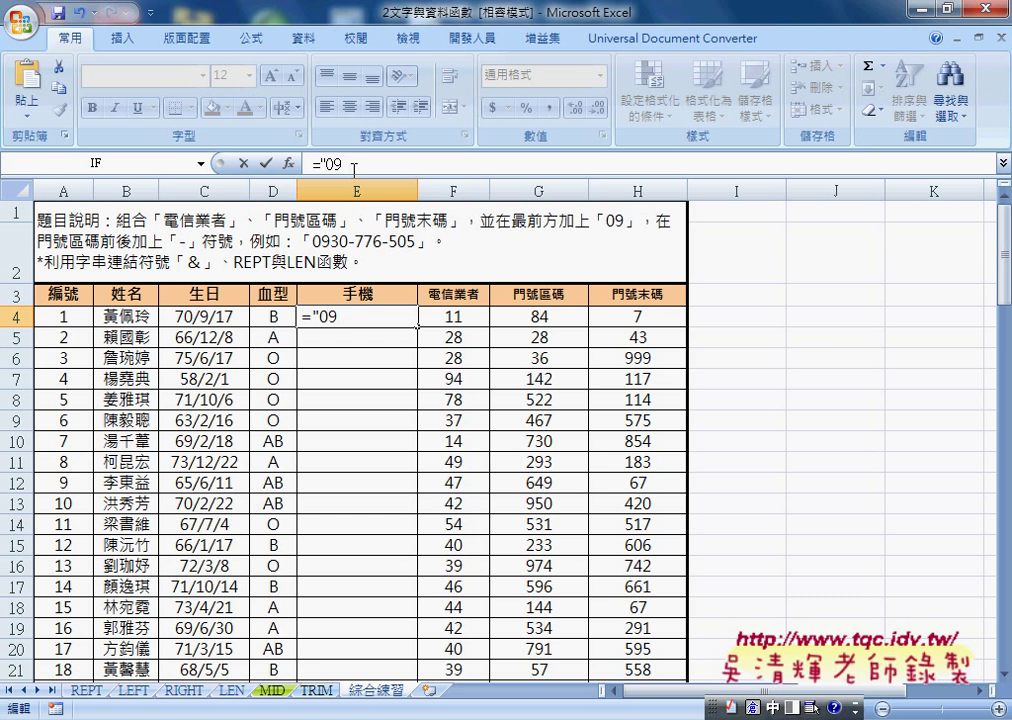
text("&)
click(455, 316)
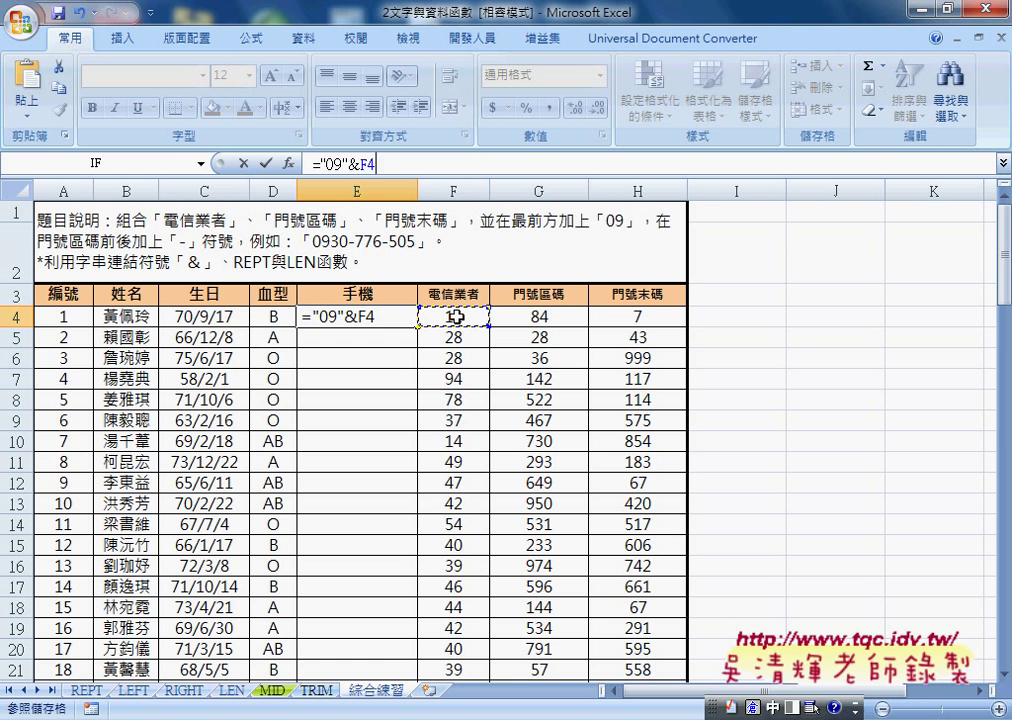
text(&)
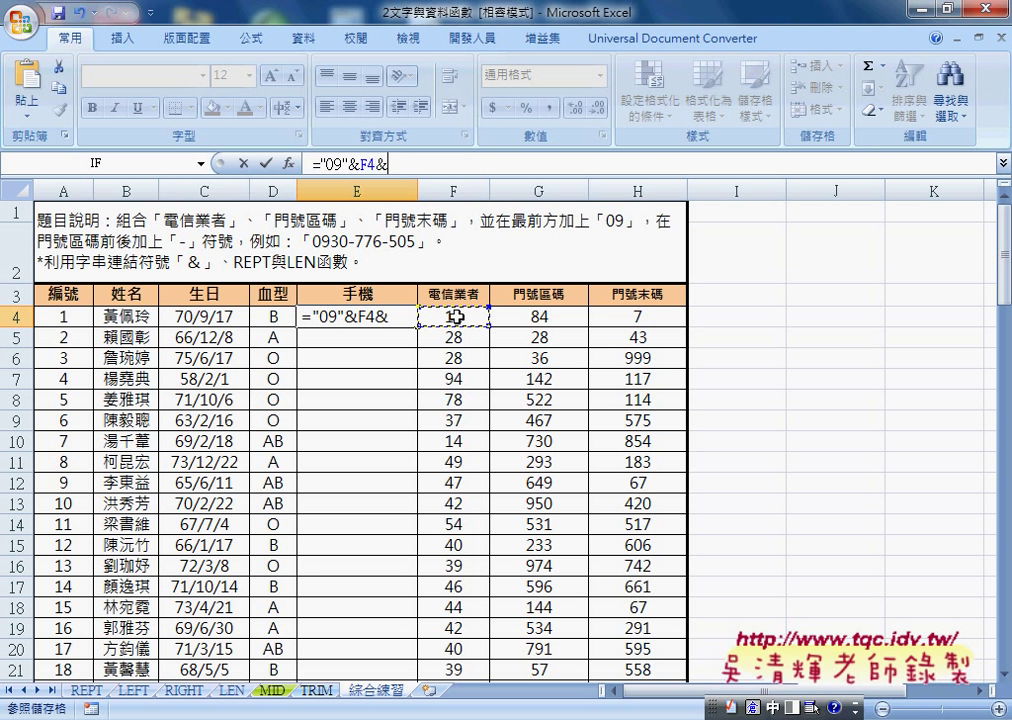
text(")
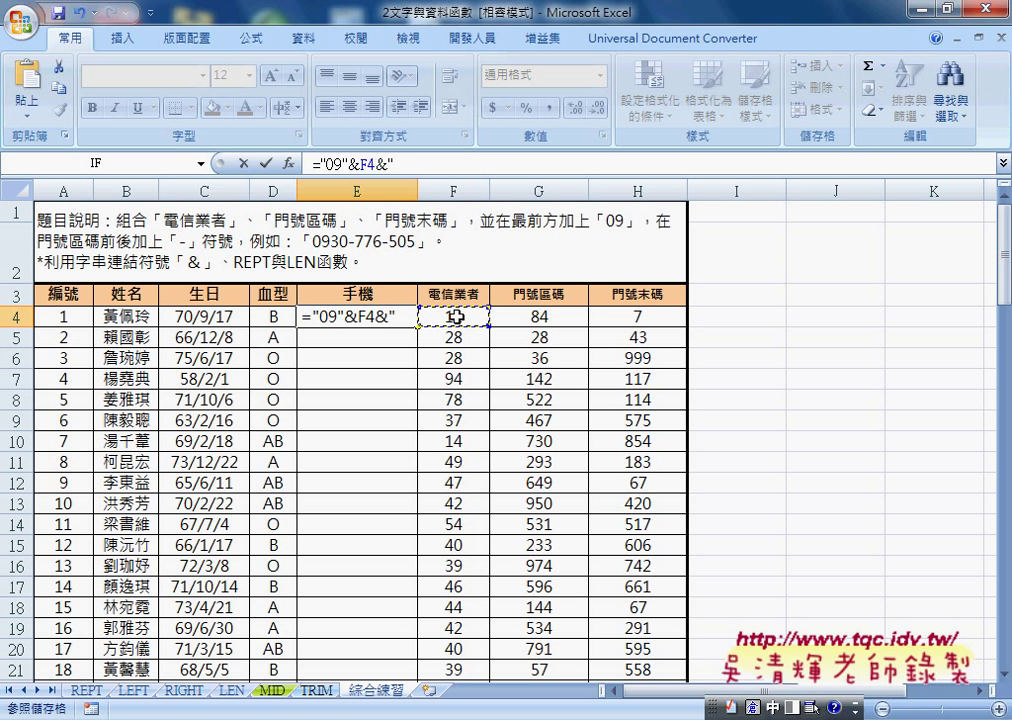
text(-")
text(&)
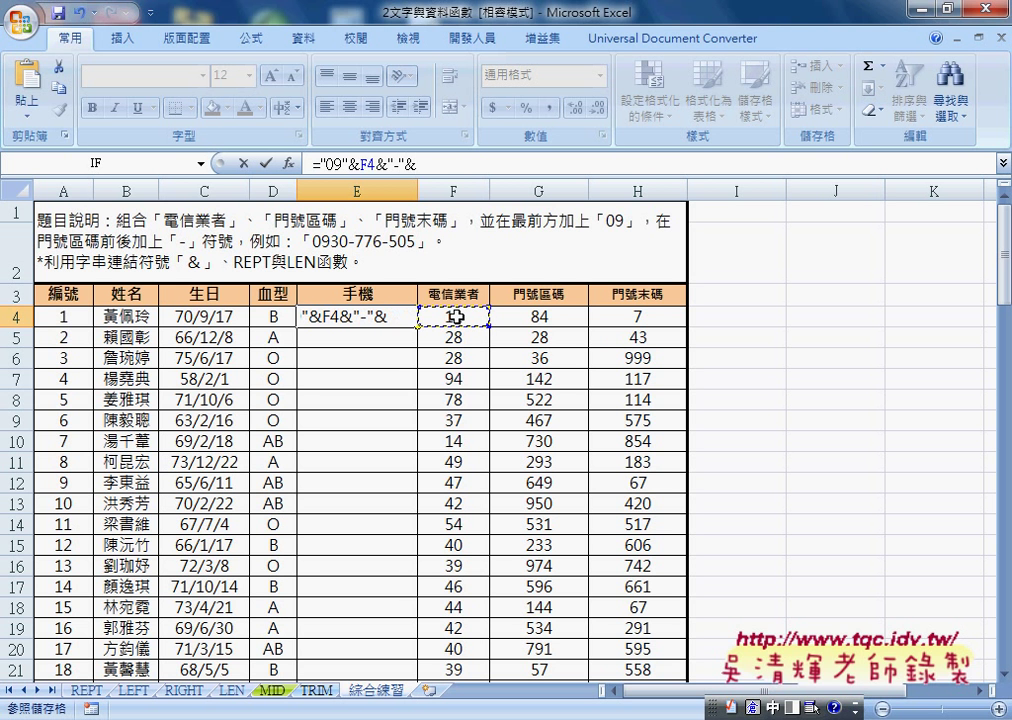
click(541, 315)
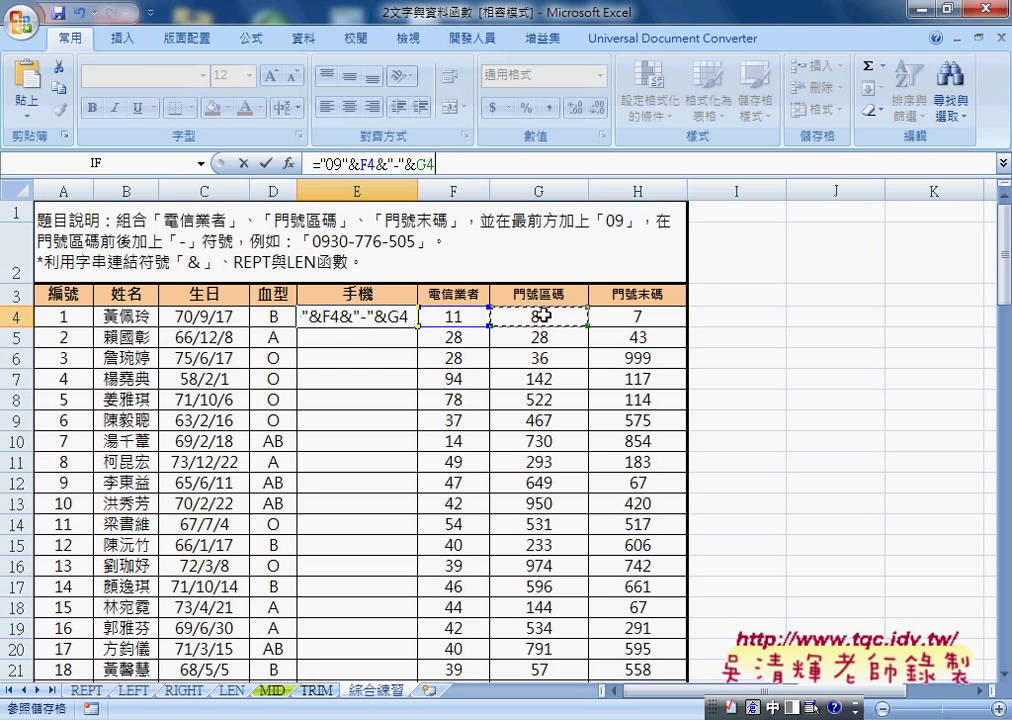
click(266, 163)
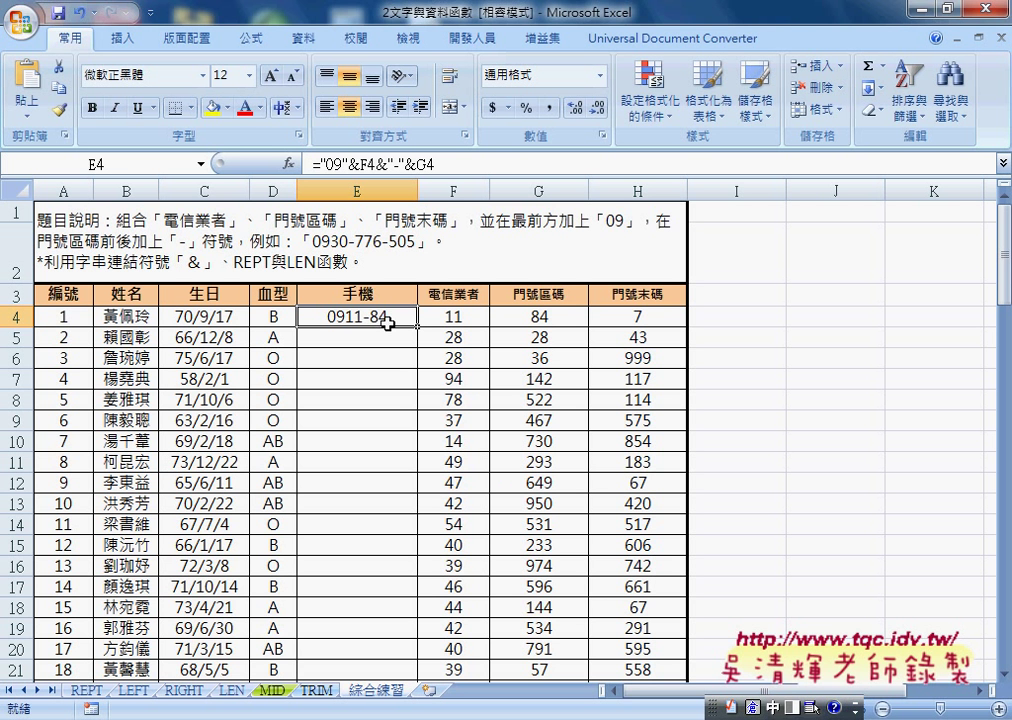
Go from the phone-number sheet to the REPT star-rating worksheet.
click(558, 316)
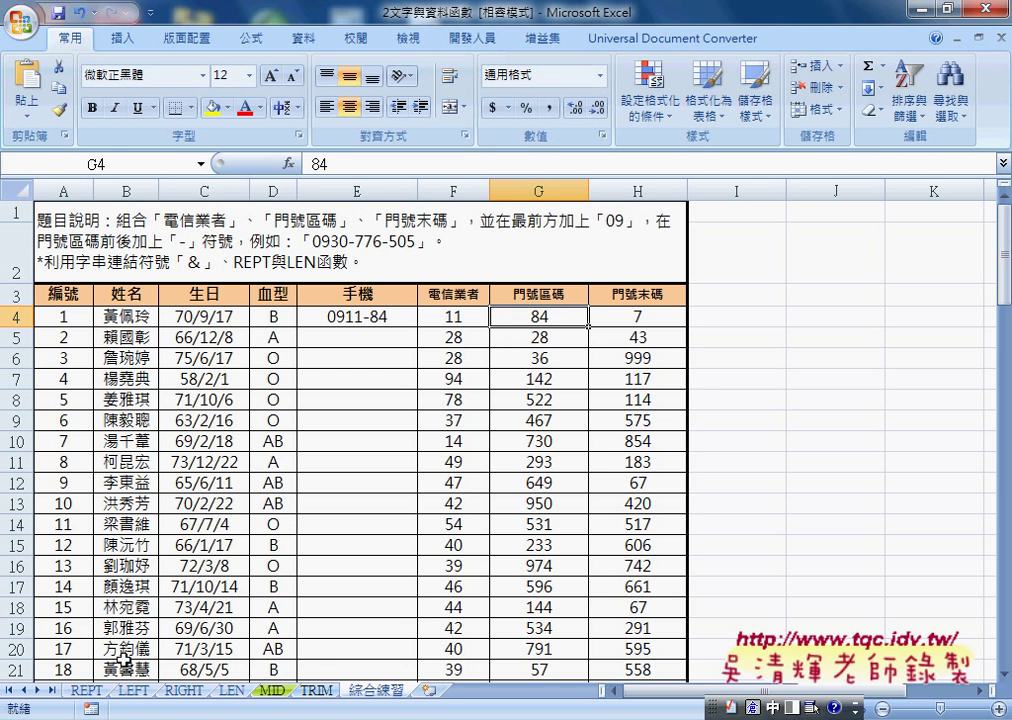
click(96, 694)
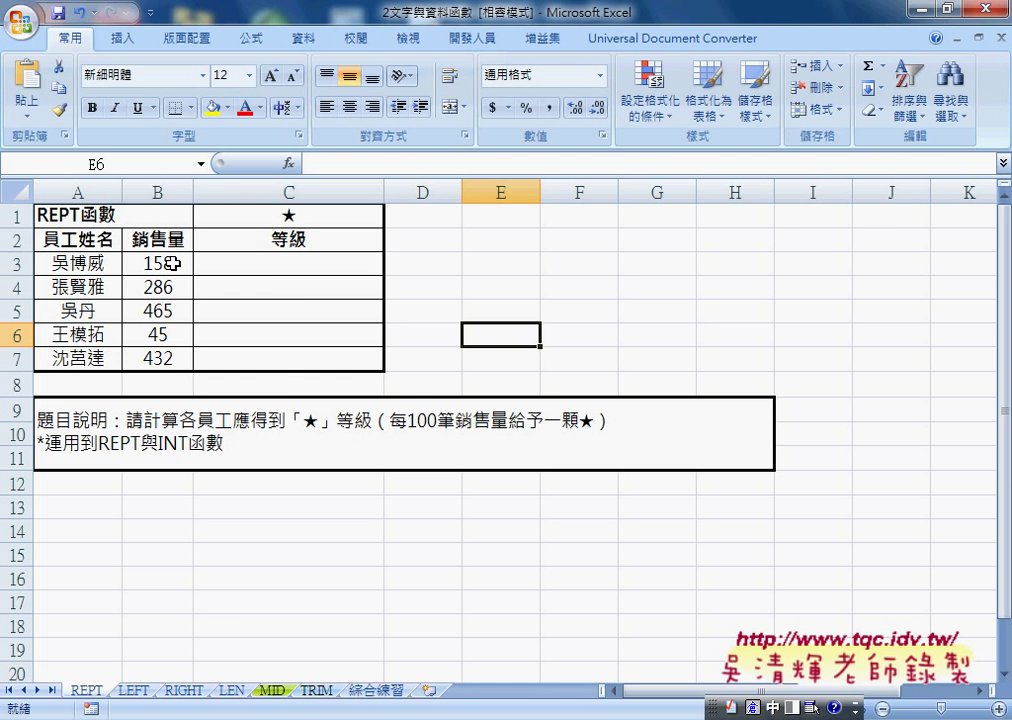
Check the star in C1 and sales in B4, then start an inserted function in C3.
click(281, 270)
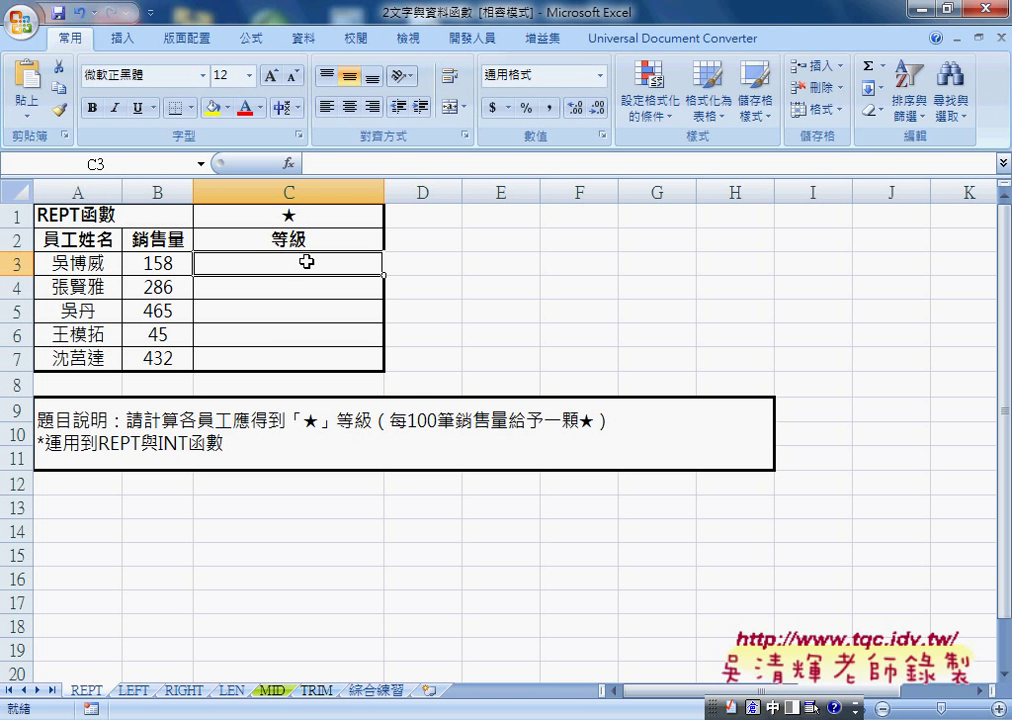
scroll(290, 385, down, 1)
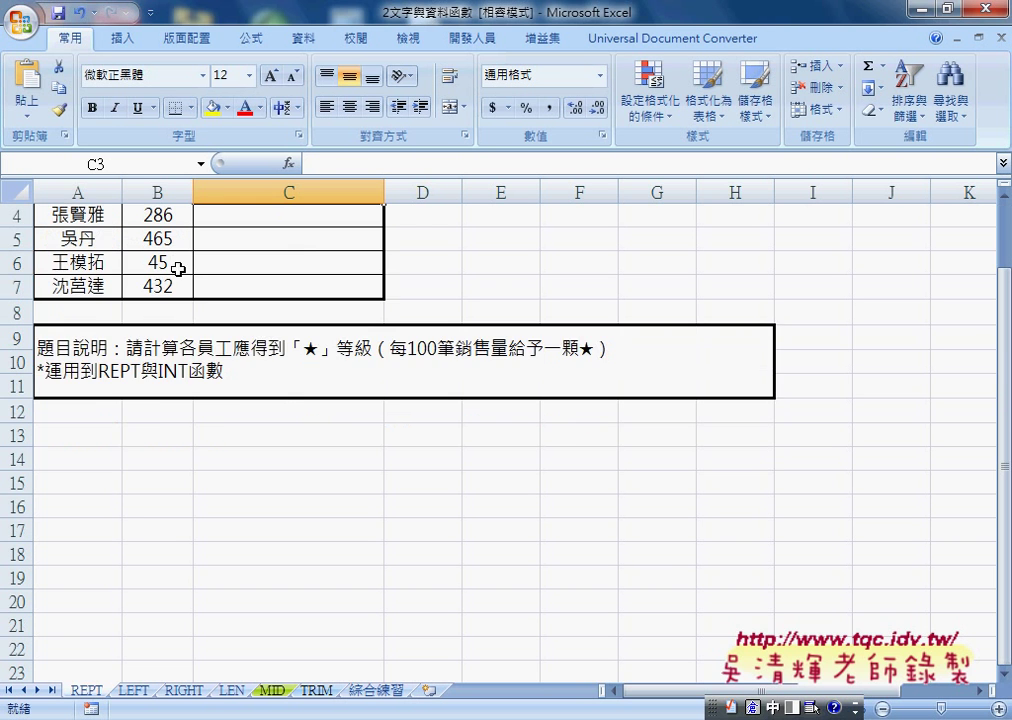
scroll(180, 270, up, 1)
click(297, 216)
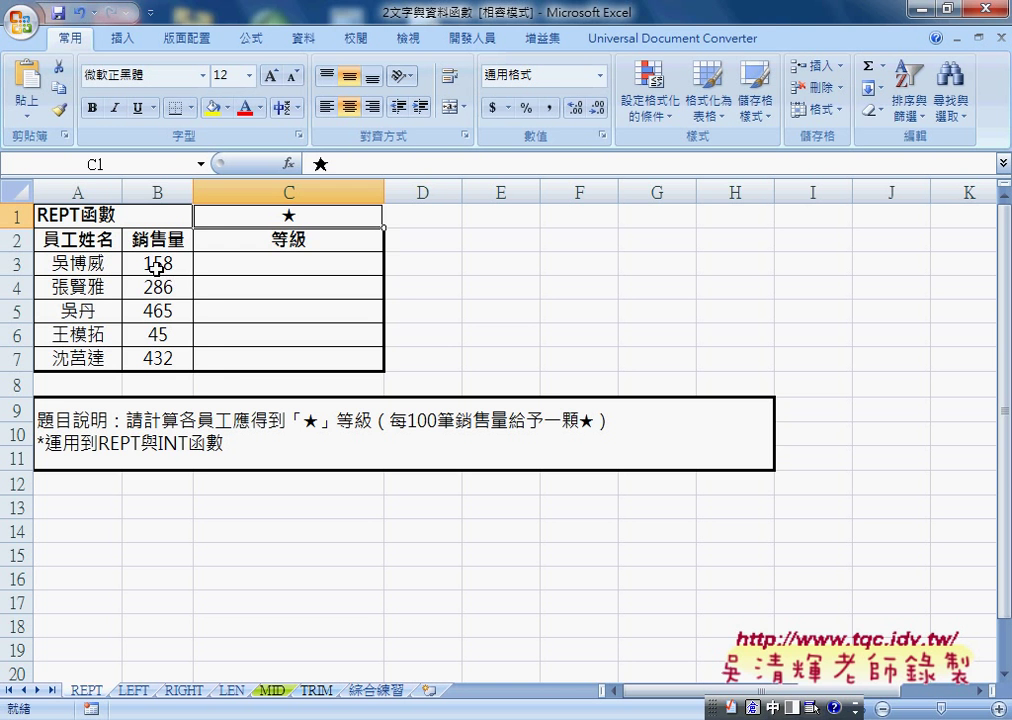
click(293, 266)
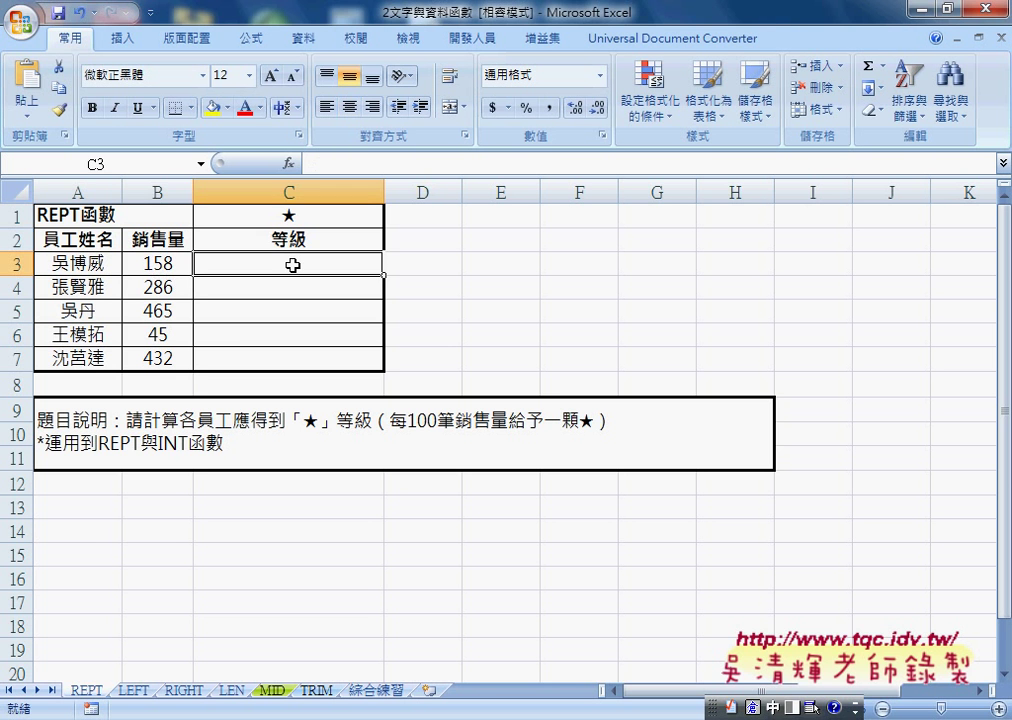
click(158, 288)
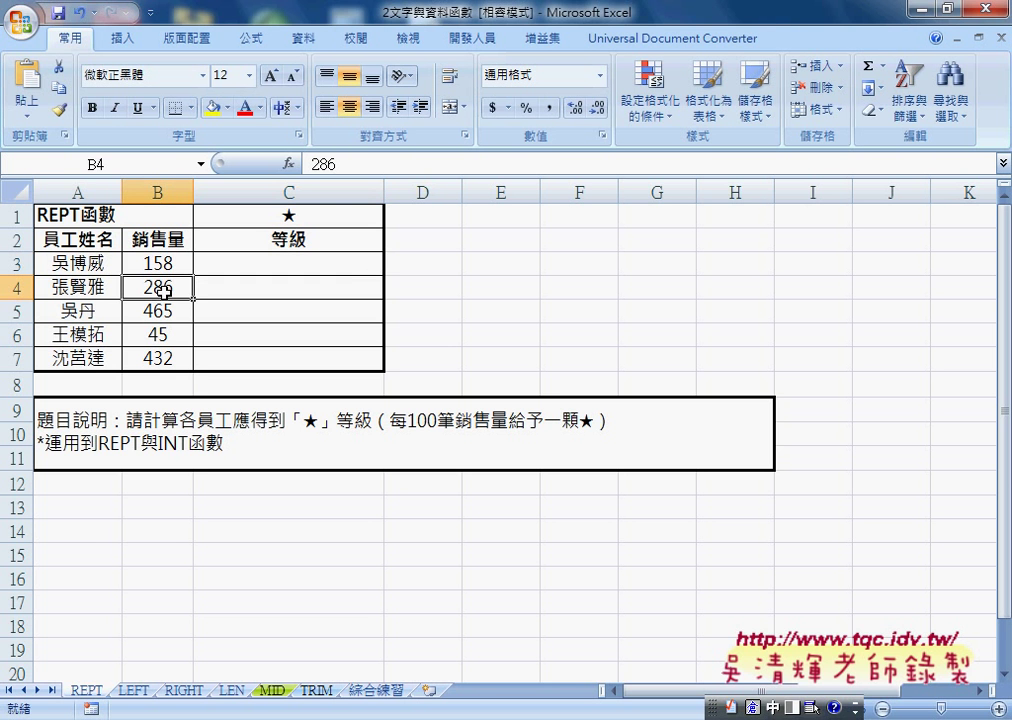
click(271, 288)
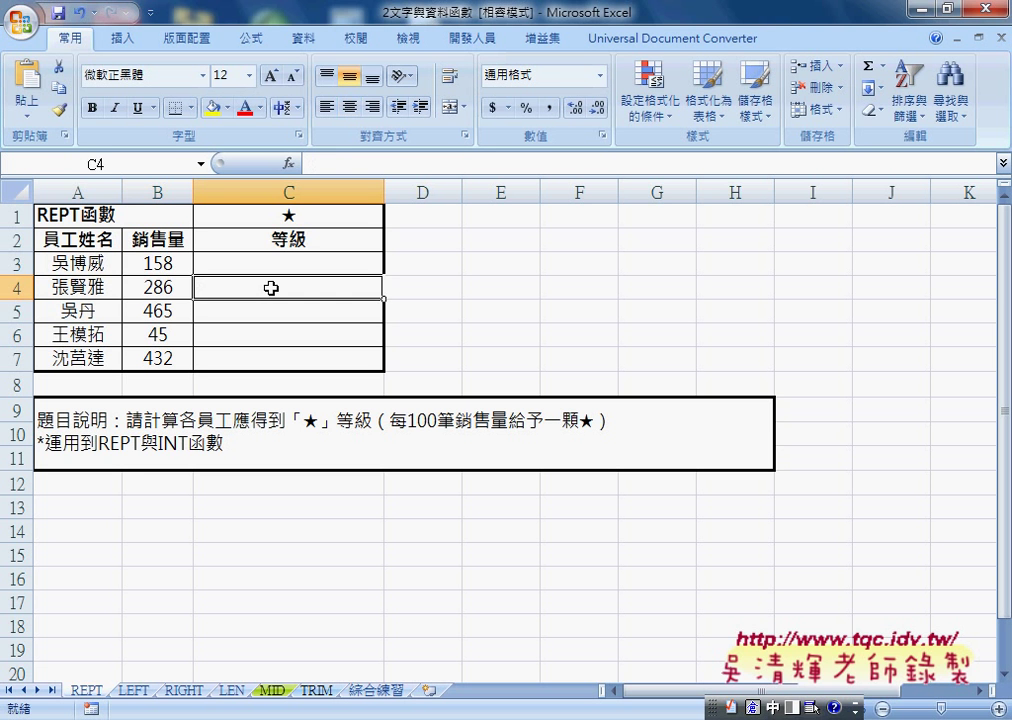
click(275, 263)
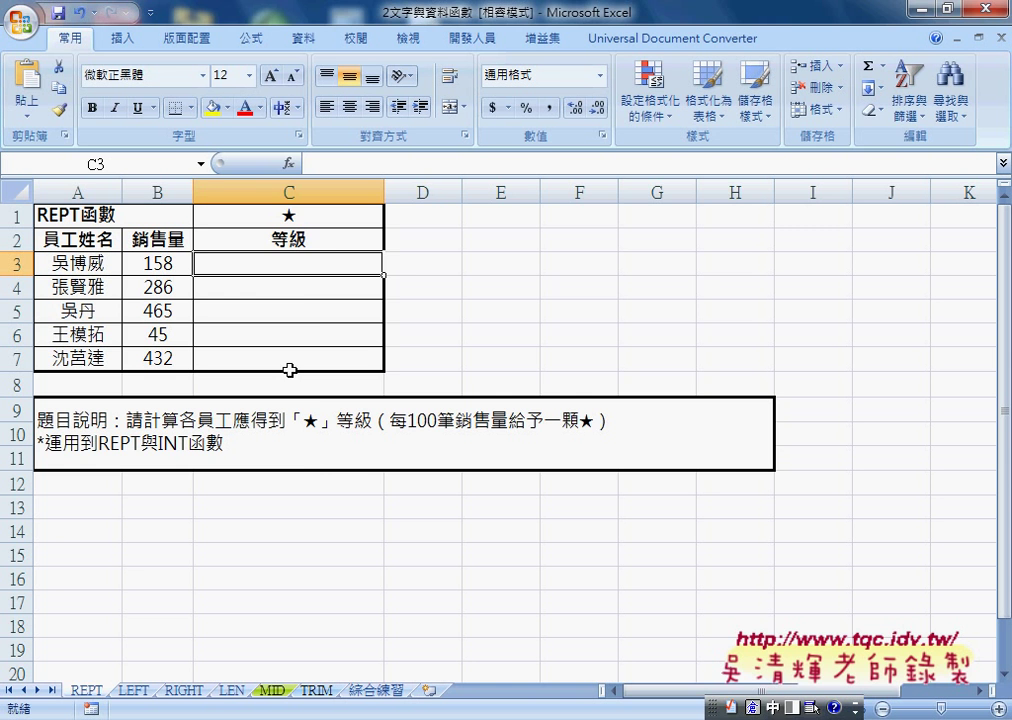
click(289, 163)
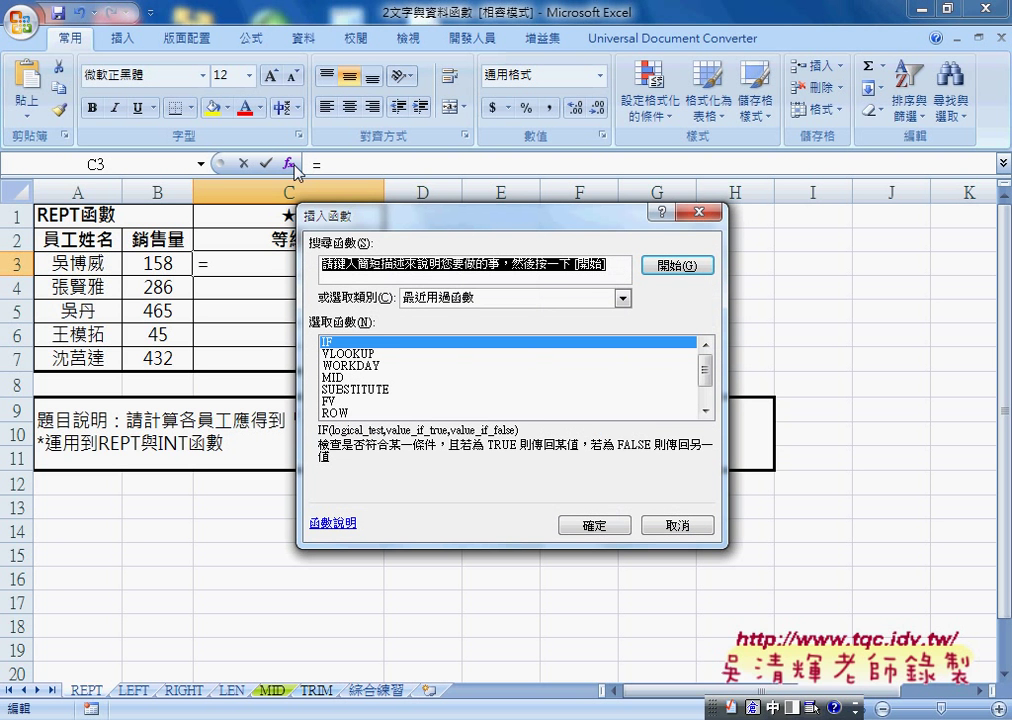
Pick REPT from the 文字 (Text) function category for C3.
click(604, 297)
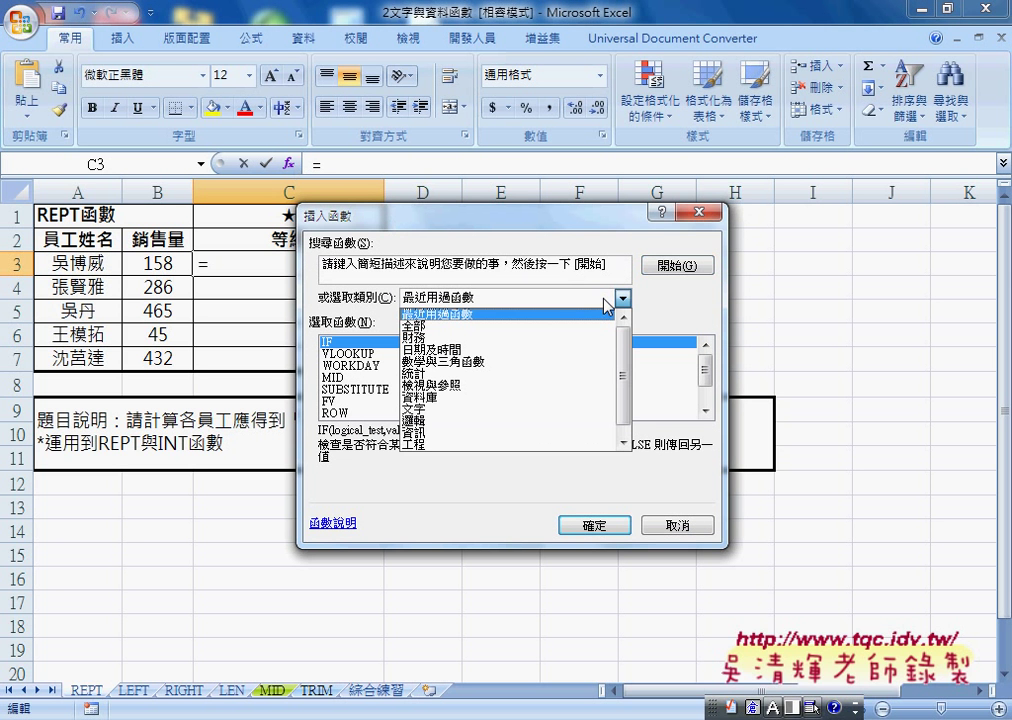
click(484, 410)
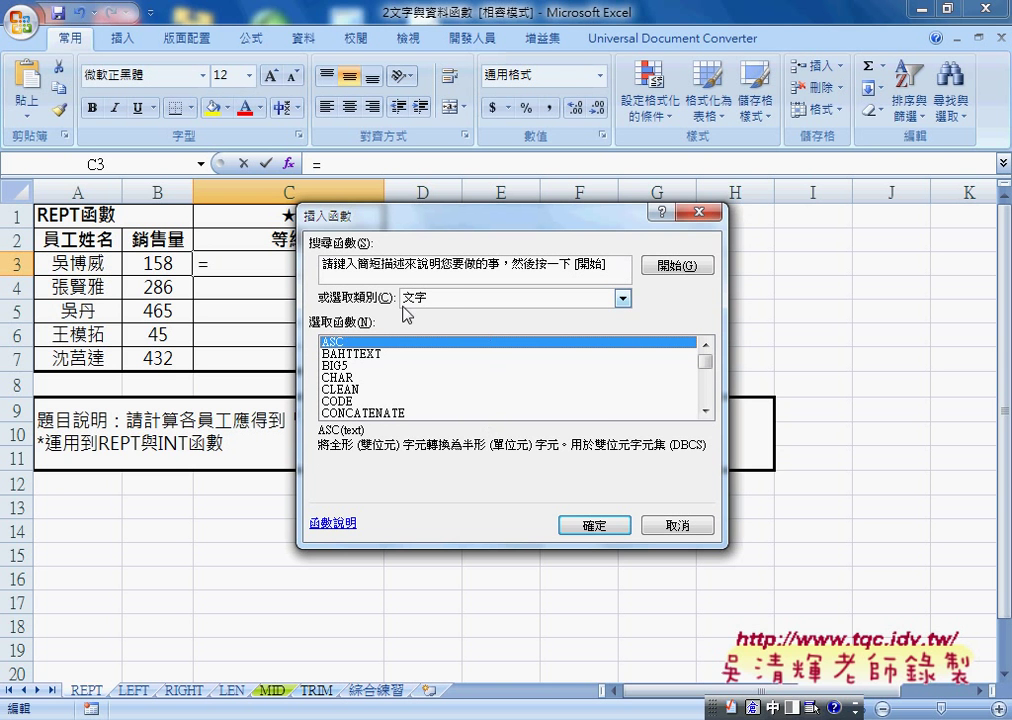
click(706, 414)
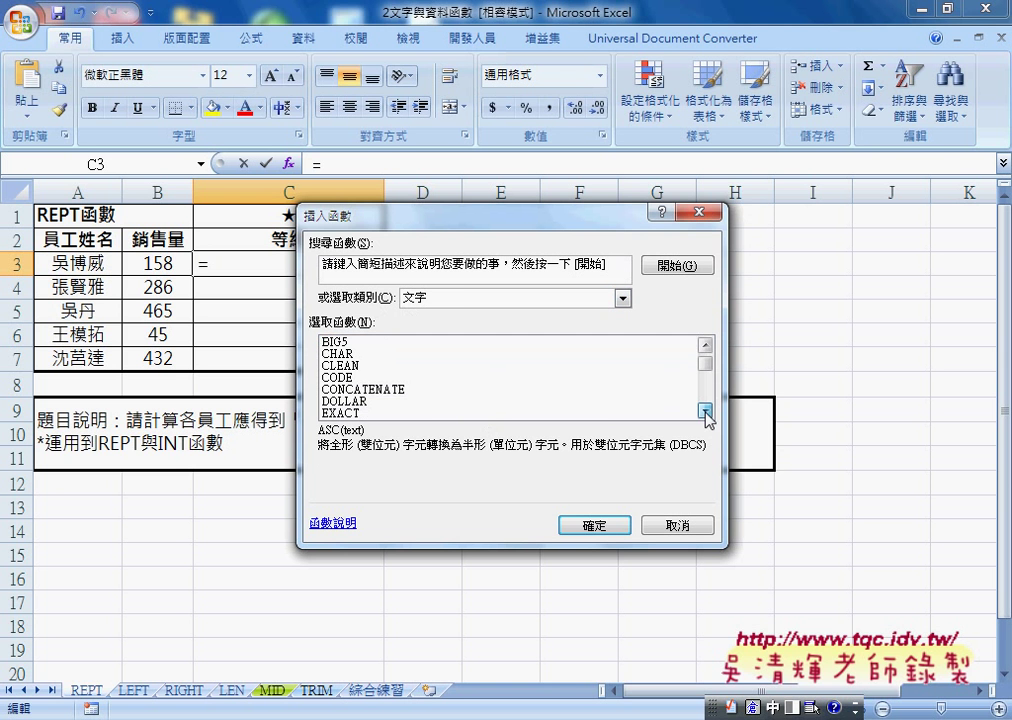
click(706, 414)
click(706, 414)
click(706, 414)
click(706, 414)
click(706, 414)
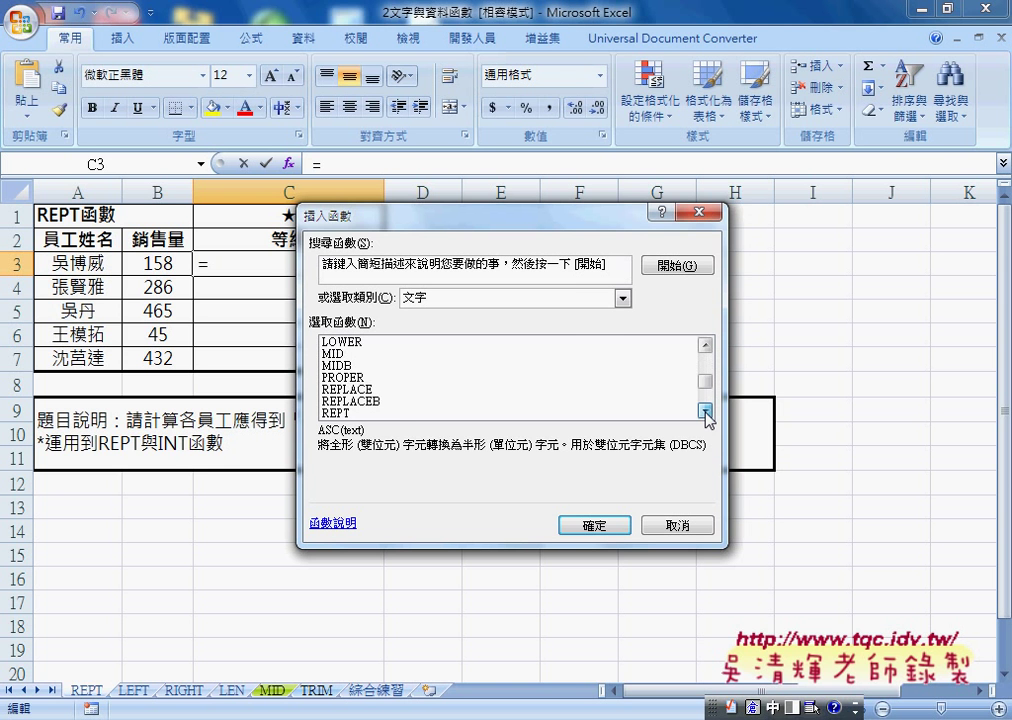
click(706, 414)
click(401, 401)
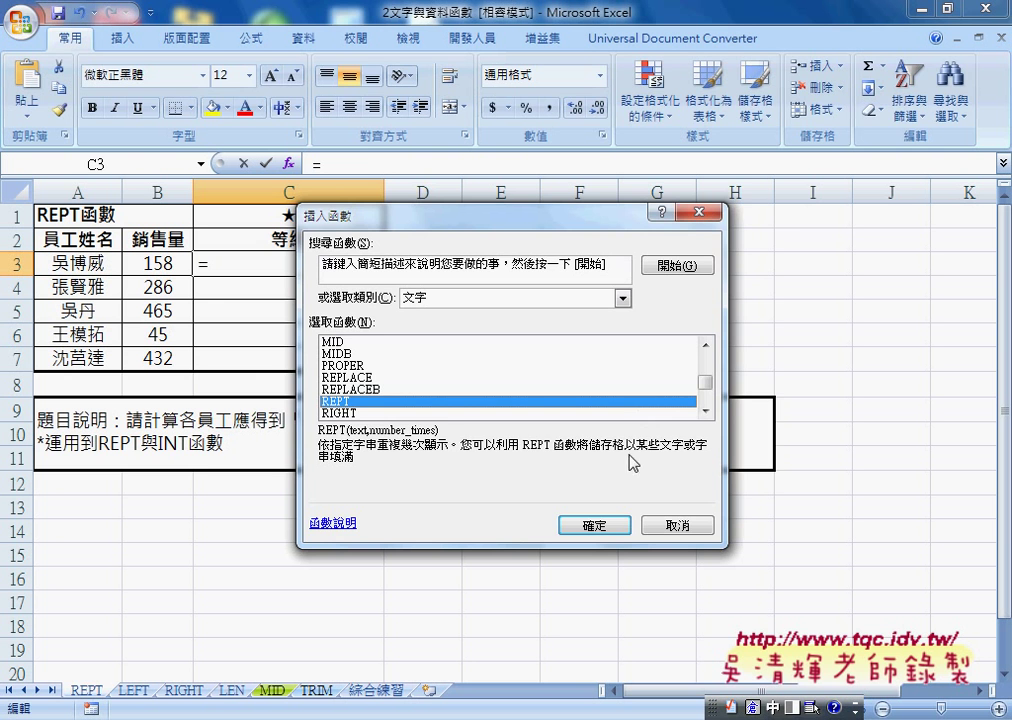
click(604, 525)
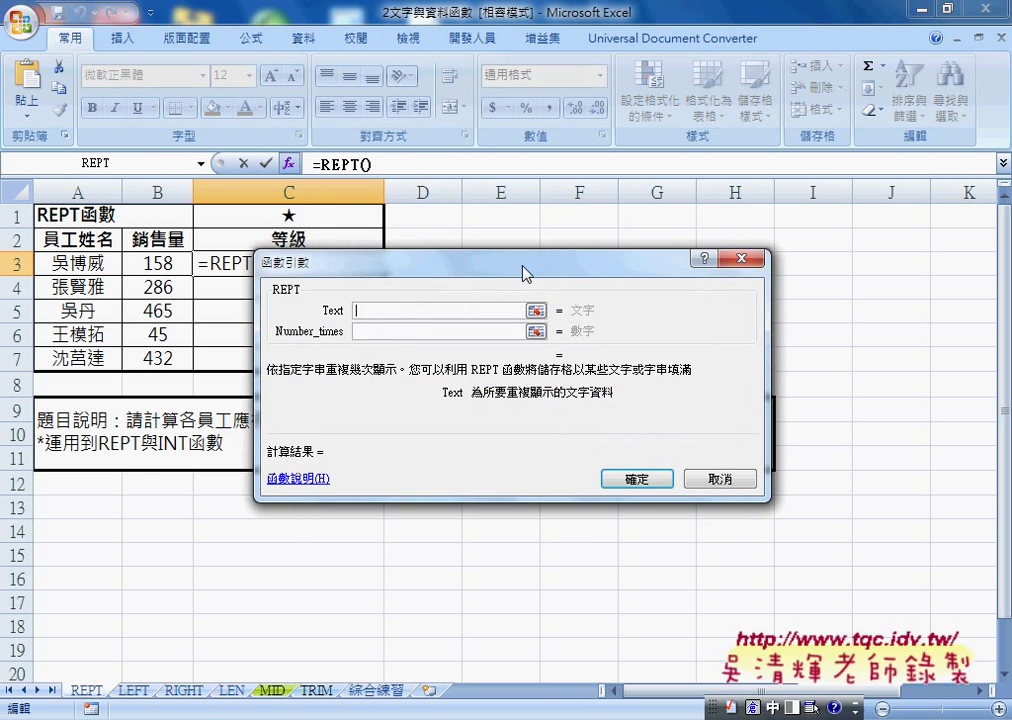
Set REPT's text to the star in C1 and its repeat count to B3/100.
drag(525, 270, 678, 213)
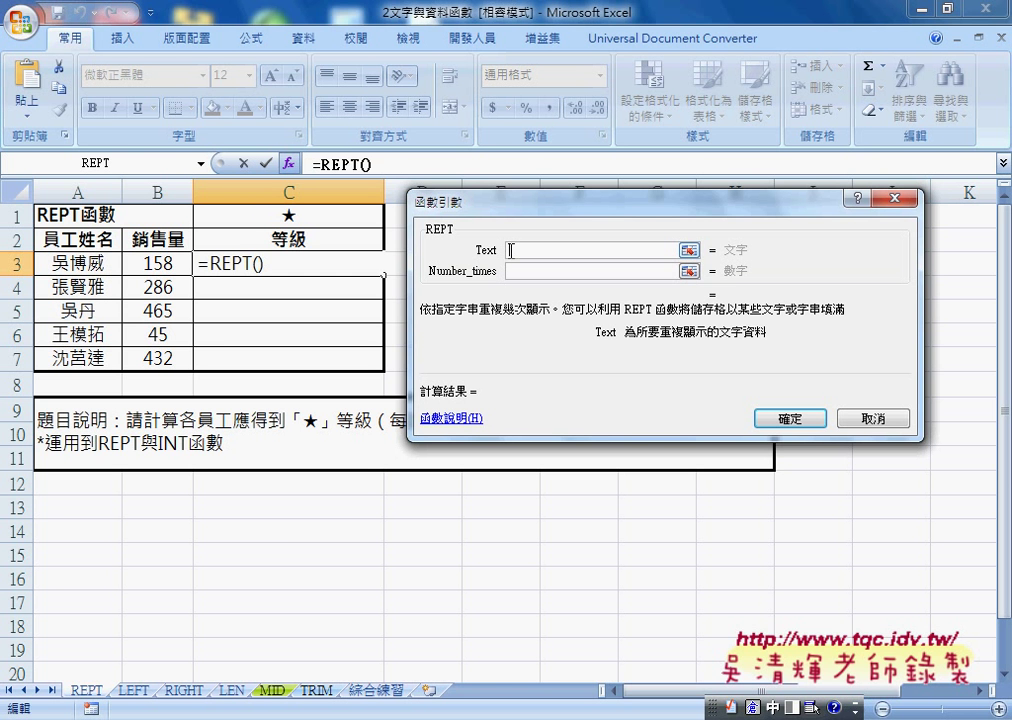
click(290, 217)
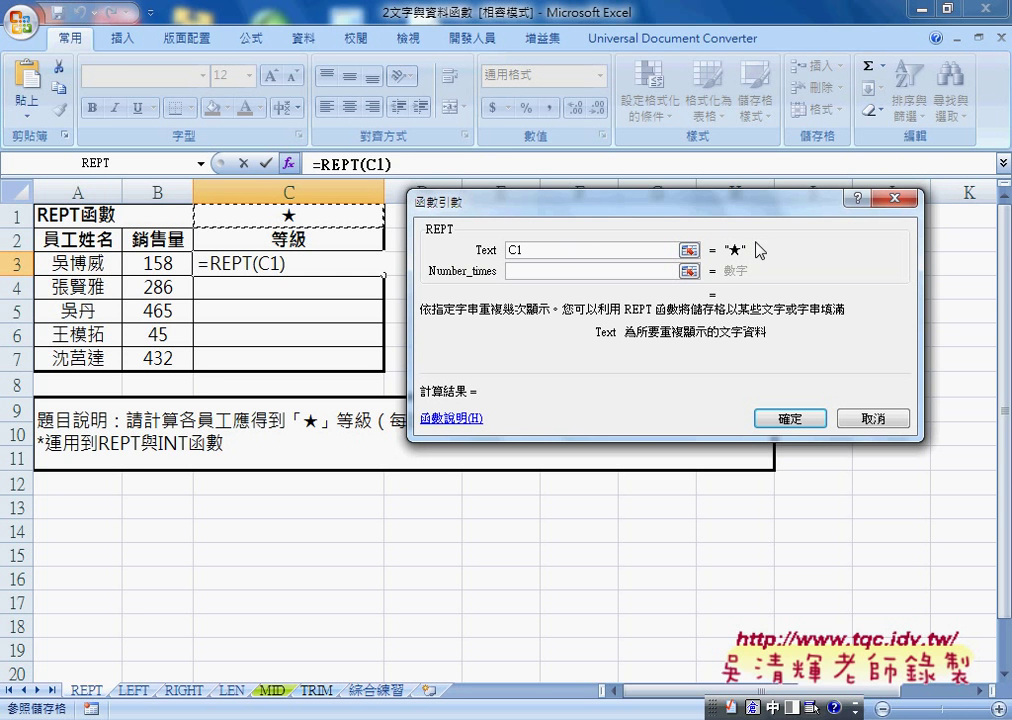
click(546, 268)
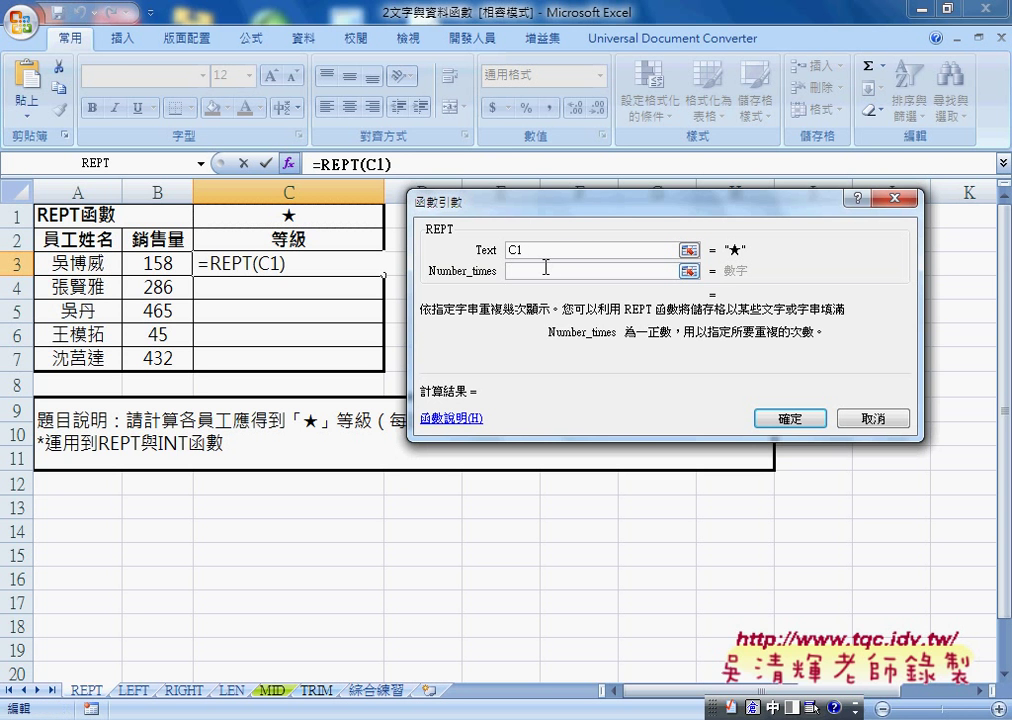
click(168, 265)
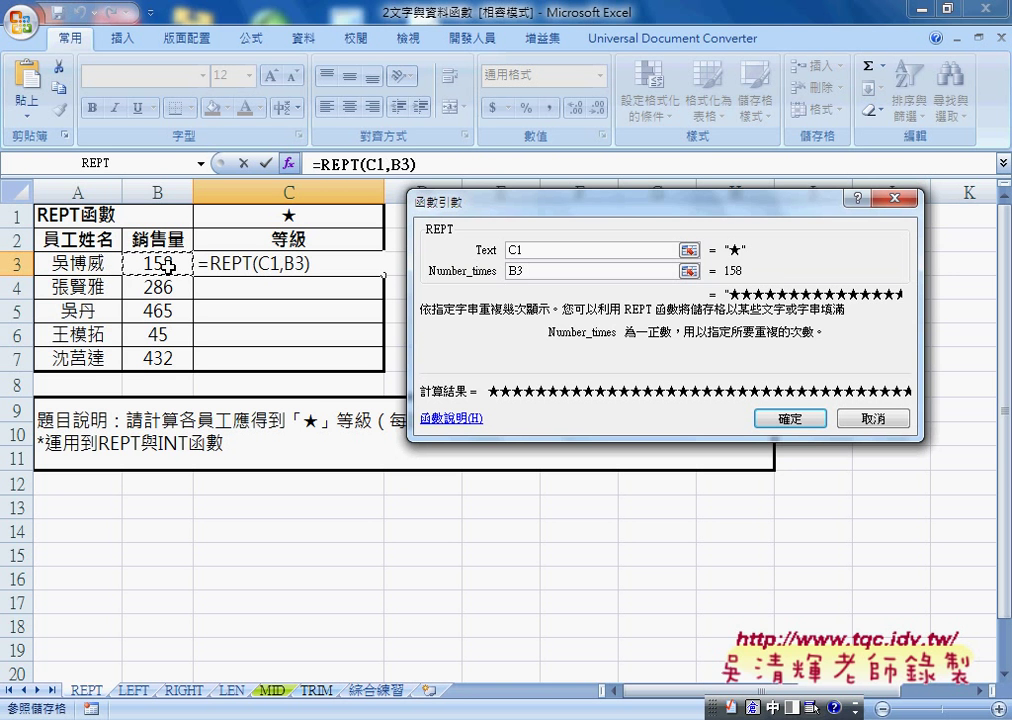
text(/10)
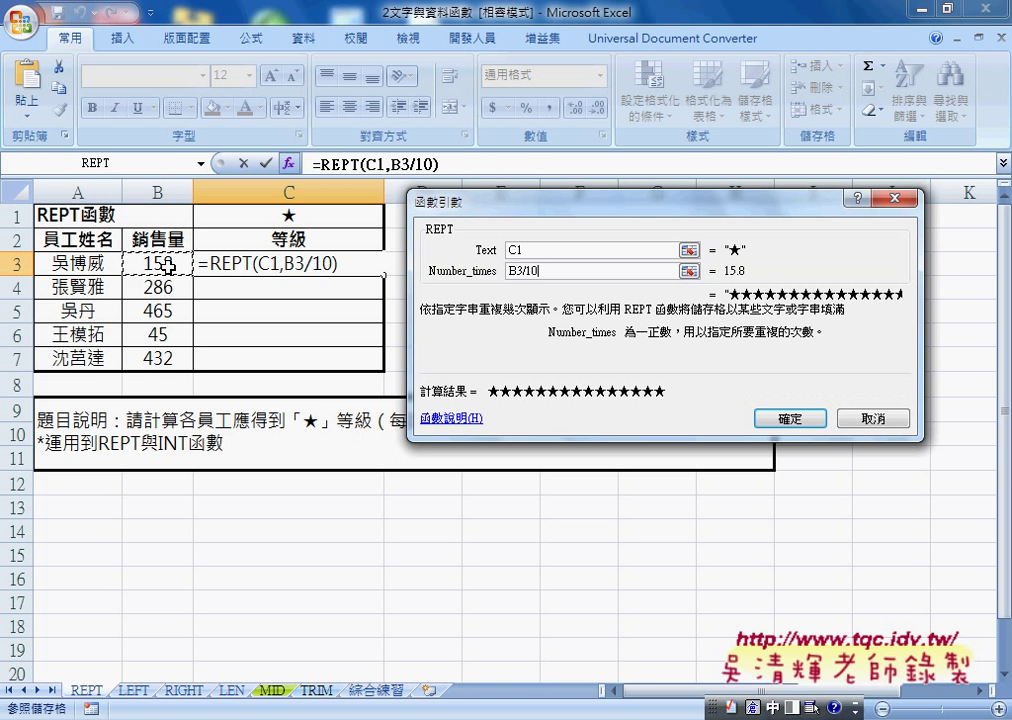
text(0)
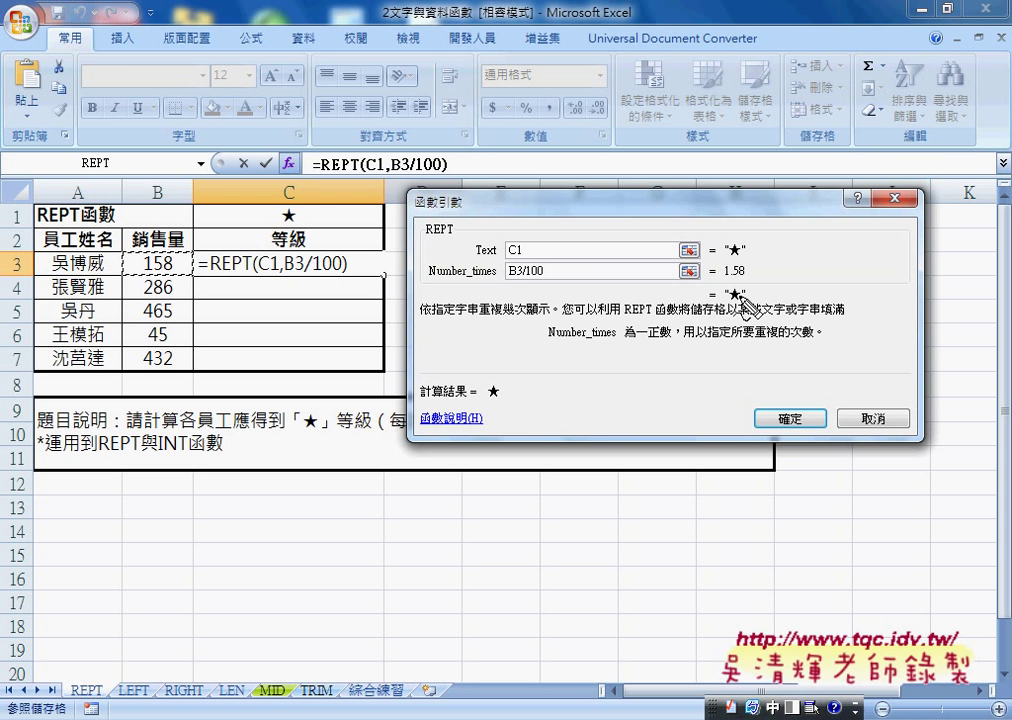
drag(564, 287, 575, 278)
drag(508, 278, 542, 278)
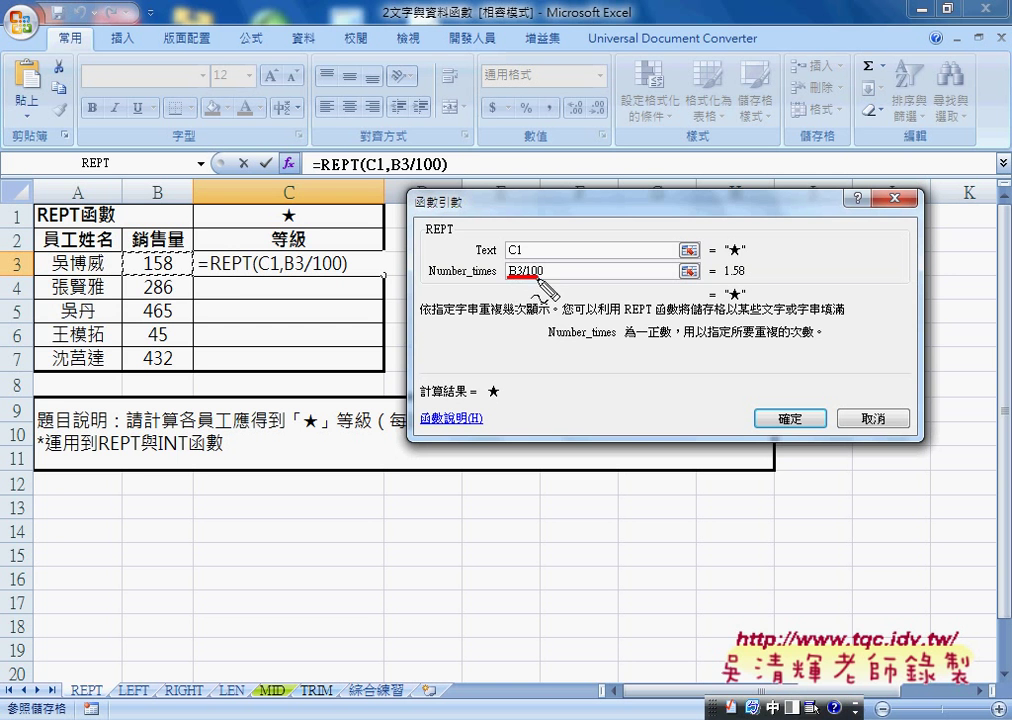
drag(142, 271, 168, 271)
mouse_move(722, 280)
mouse_down()
mouse_move(784, 268)
mouse_move(784, 286)
mouse_move(817, 282)
mouse_up()
click(797, 284)
mouse_move(858, 252)
mouse_down()
mouse_move(845, 283)
mouse_move(862, 262)
mouse_up()
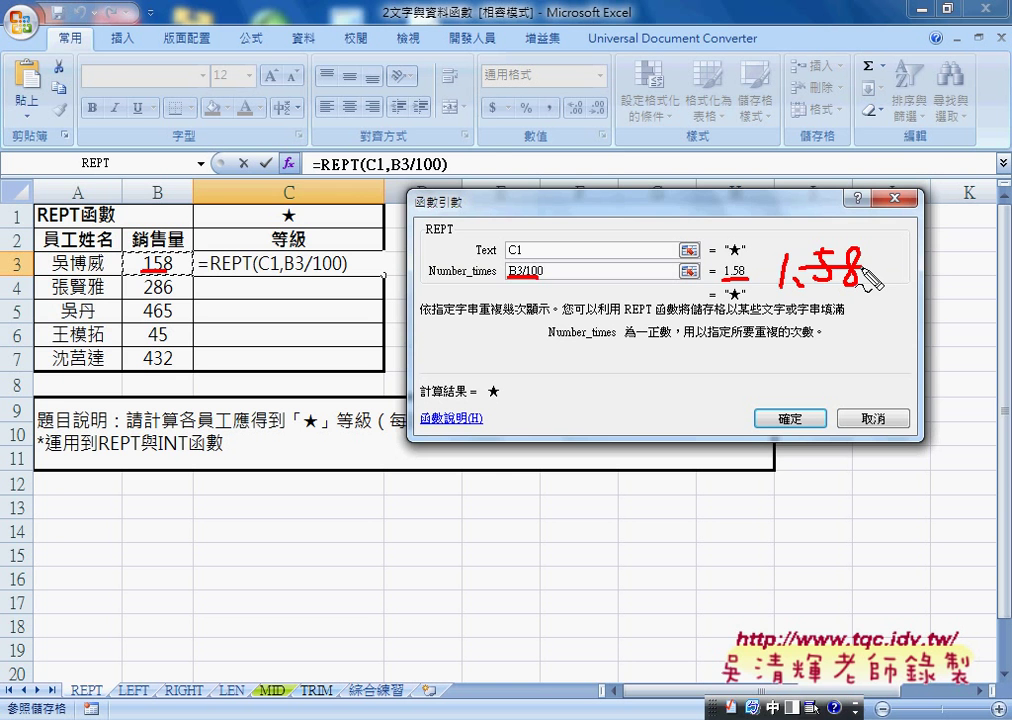
key(Escape)
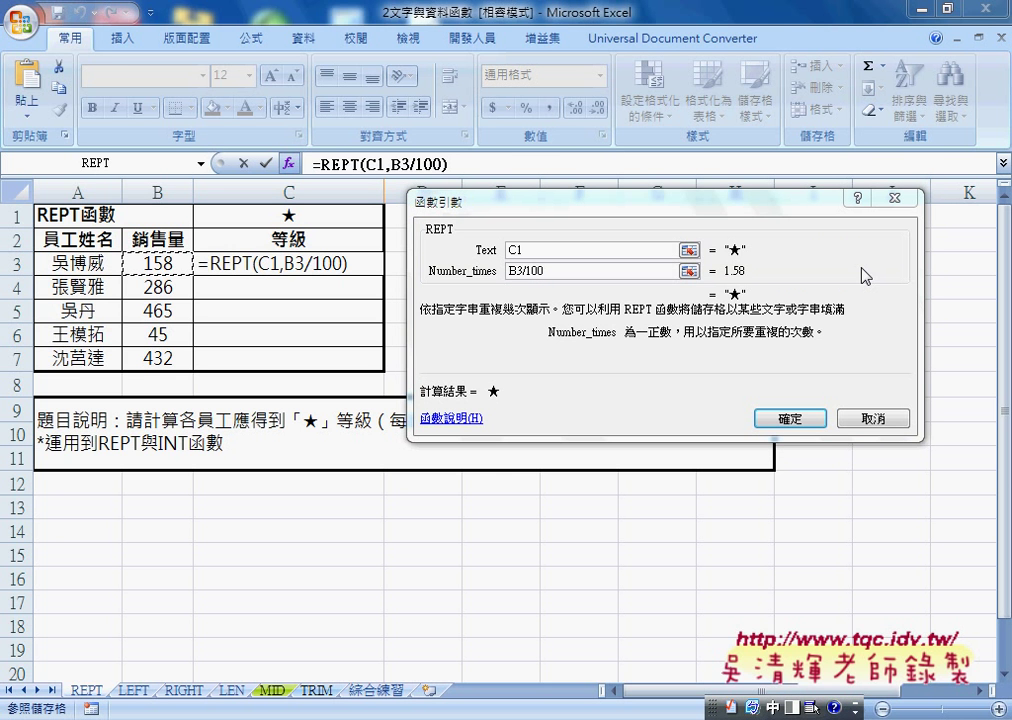
click(659, 272)
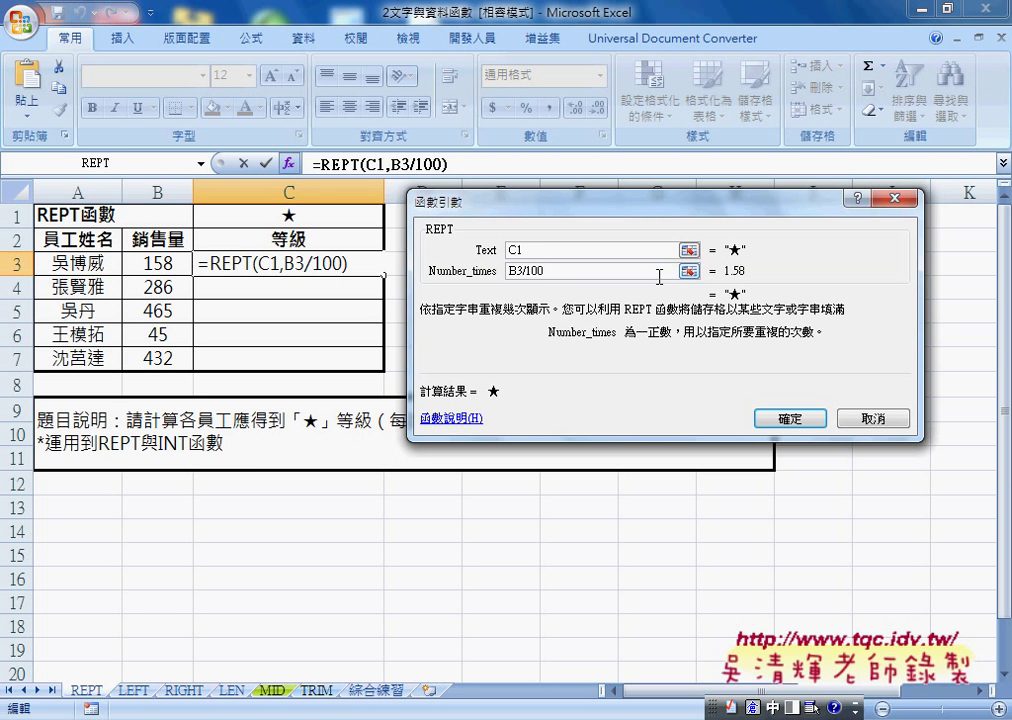
Wrap the repeat count as INT(B3/100) so sales round down to whole hundreds.
text(in)
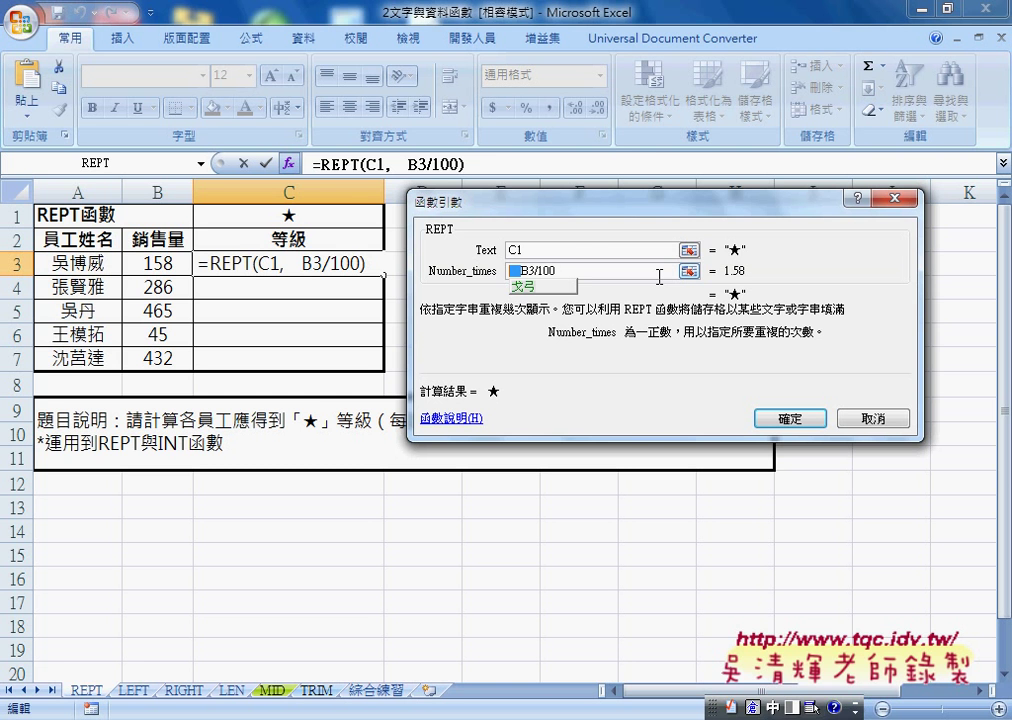
key(BackSpace)
key(BackSpace)
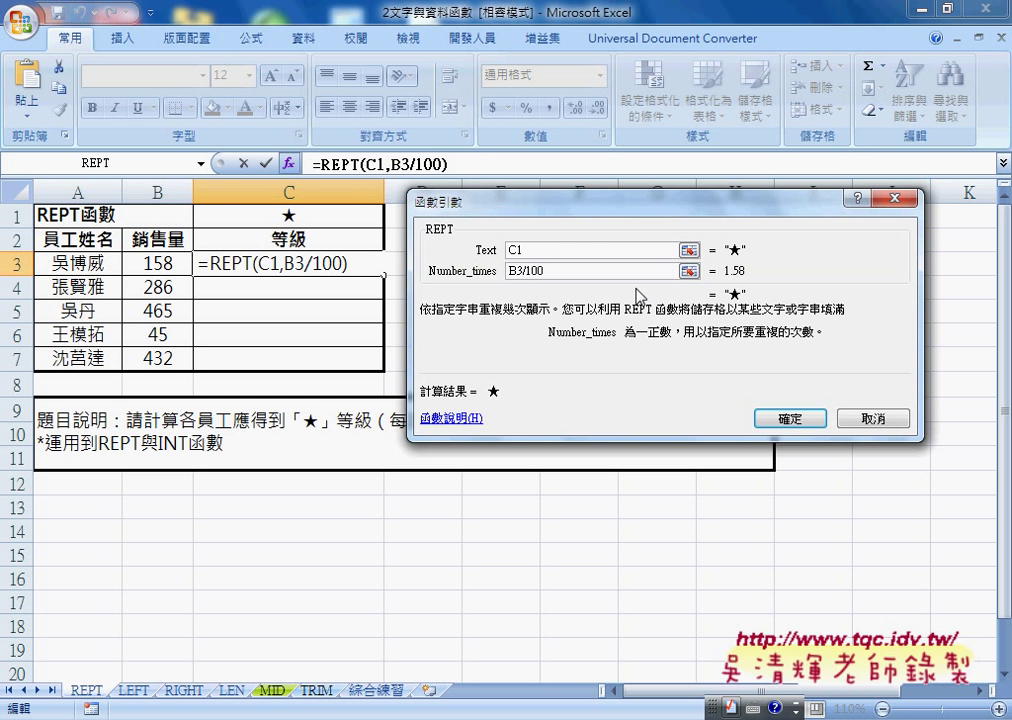
text(in)
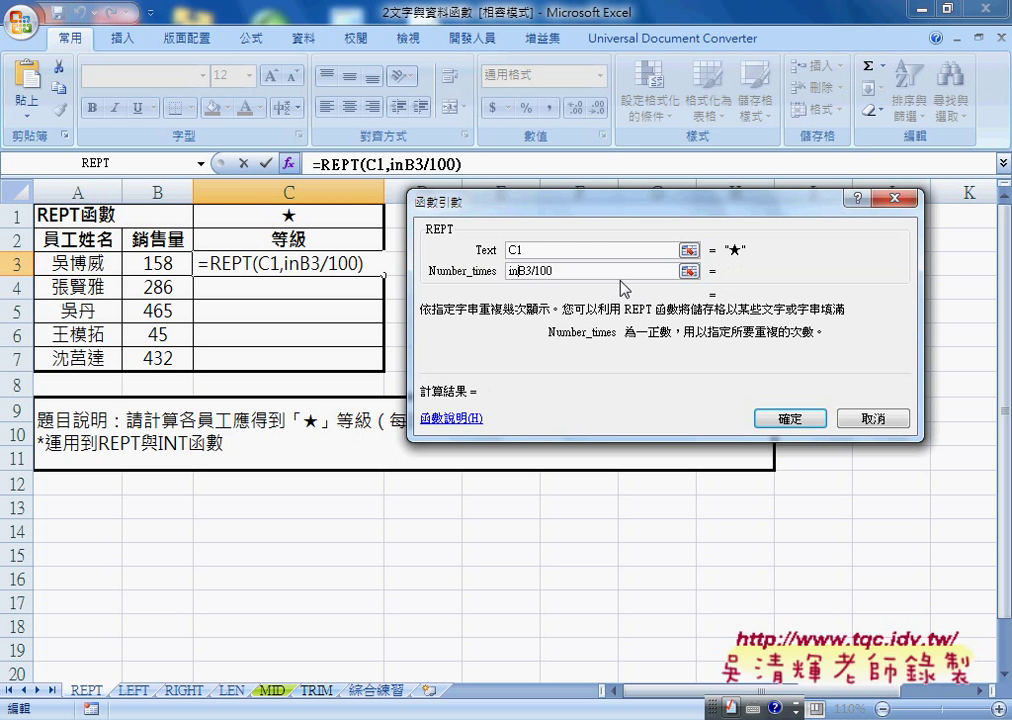
text(t)
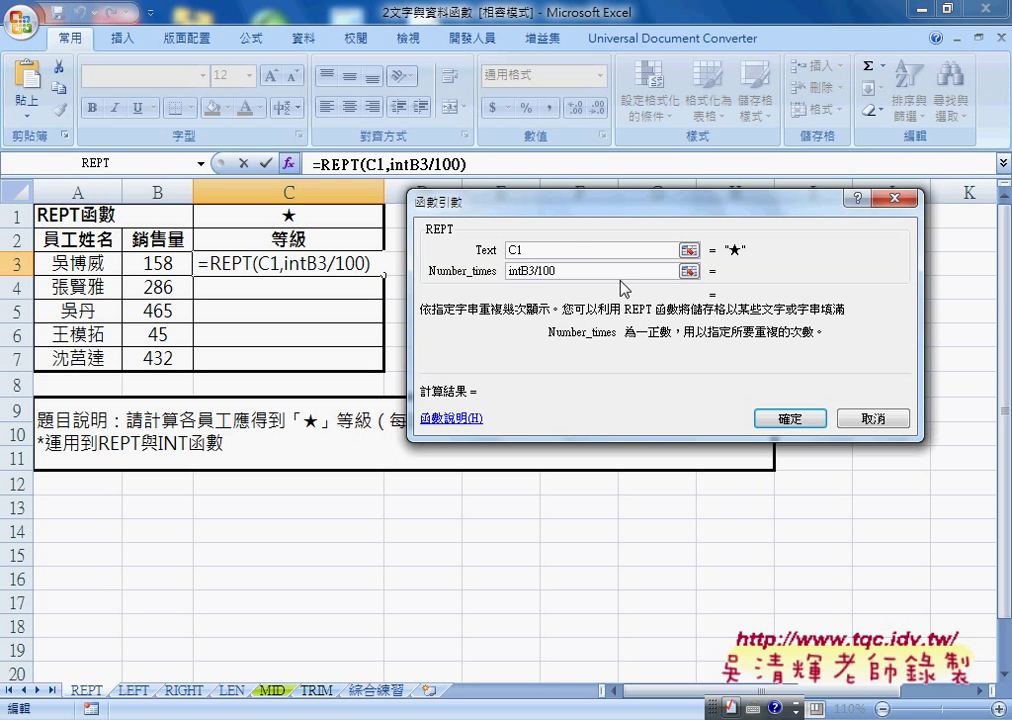
text(()
key(End)
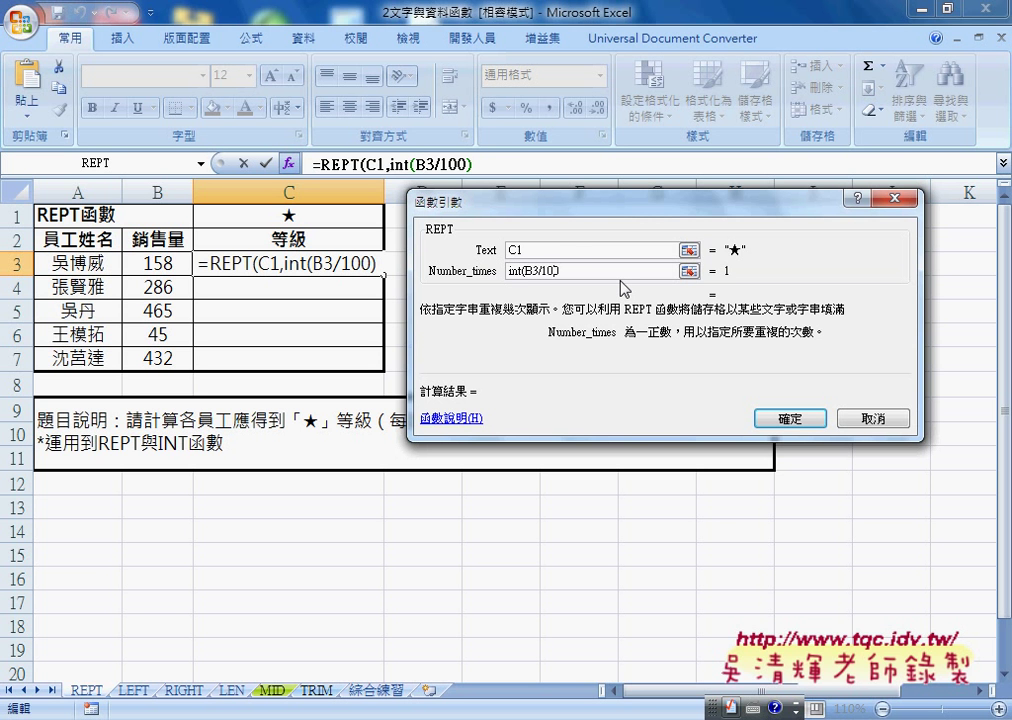
text())
key(ctrl+2)
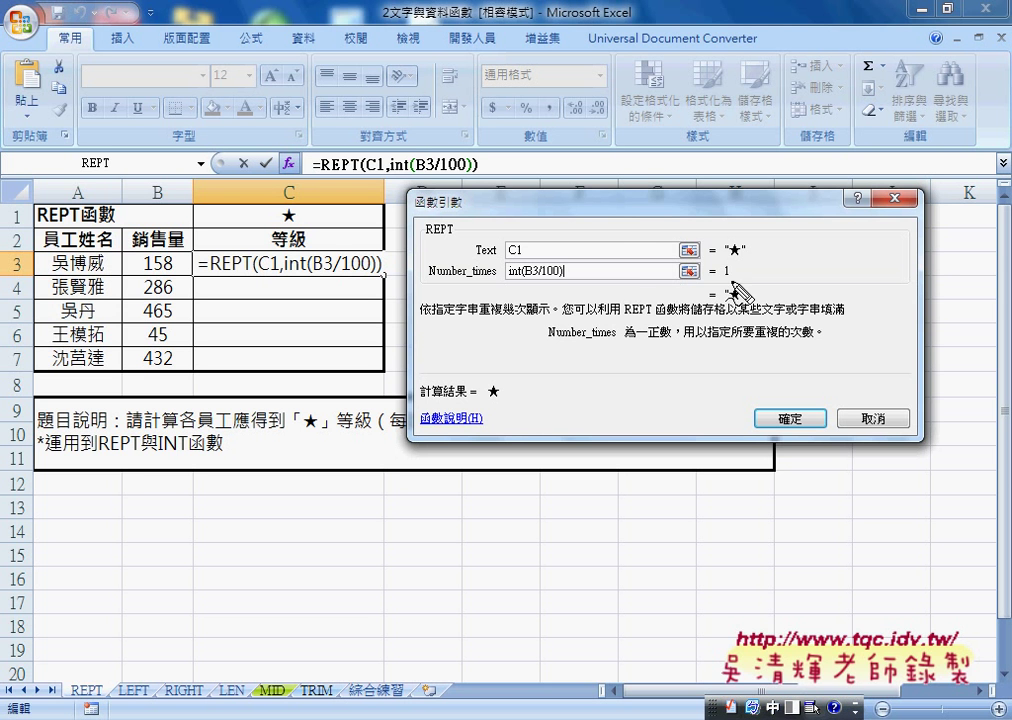
drag(742, 262, 735, 284)
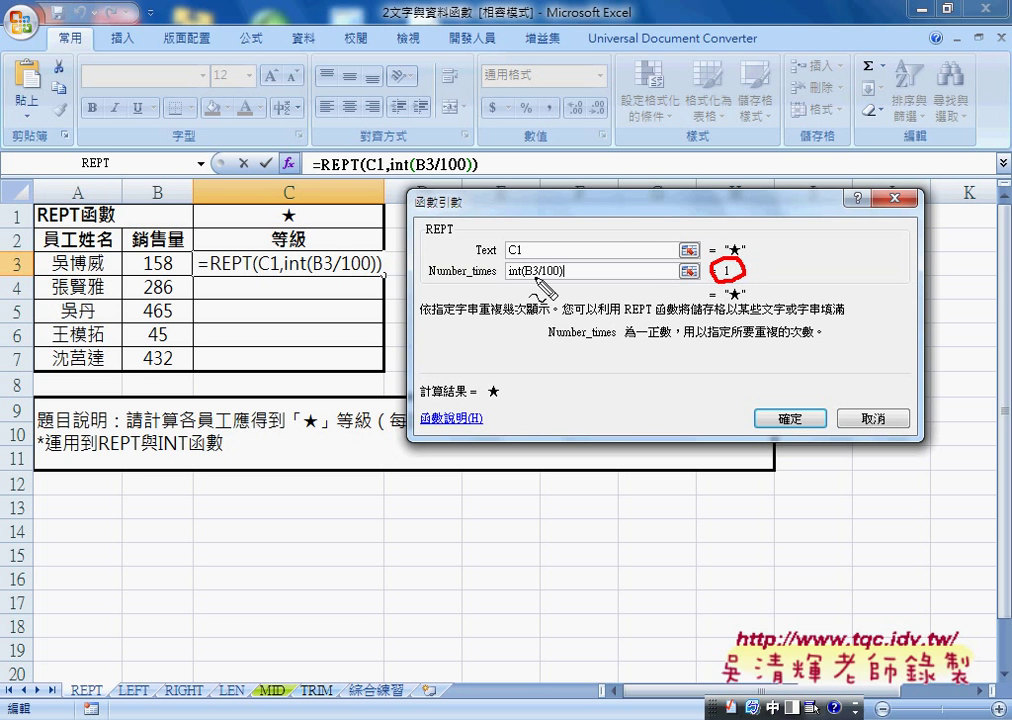
mouse_move(527, 257)
mouse_down()
mouse_move(513, 277)
mouse_move(686, 278)
mouse_up()
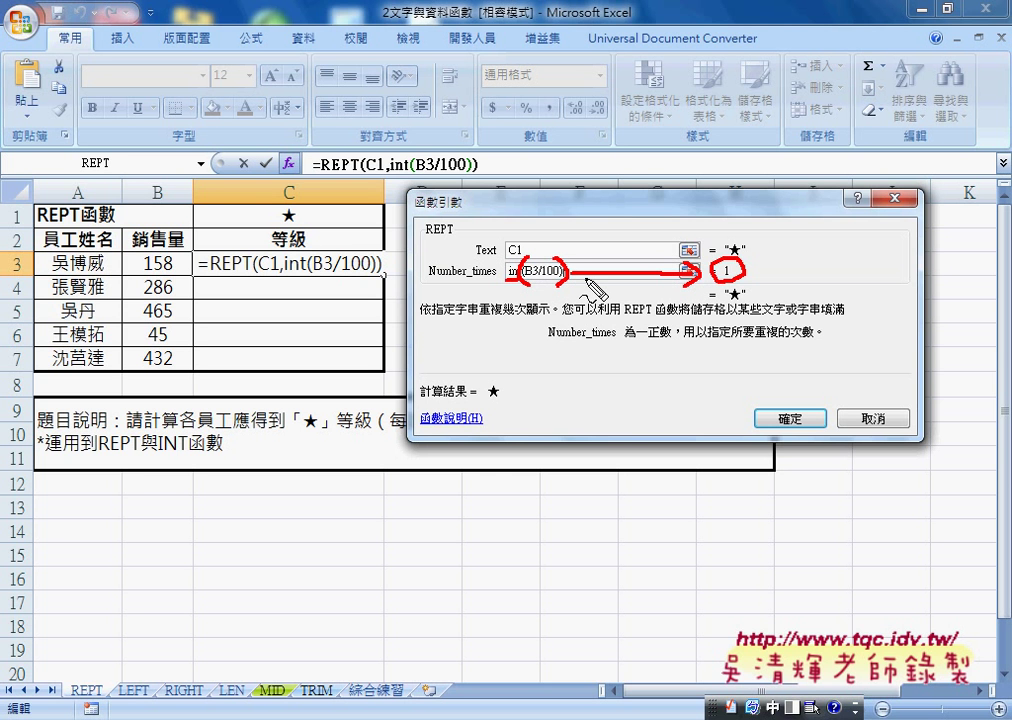
key(Escape)
click(595, 271)
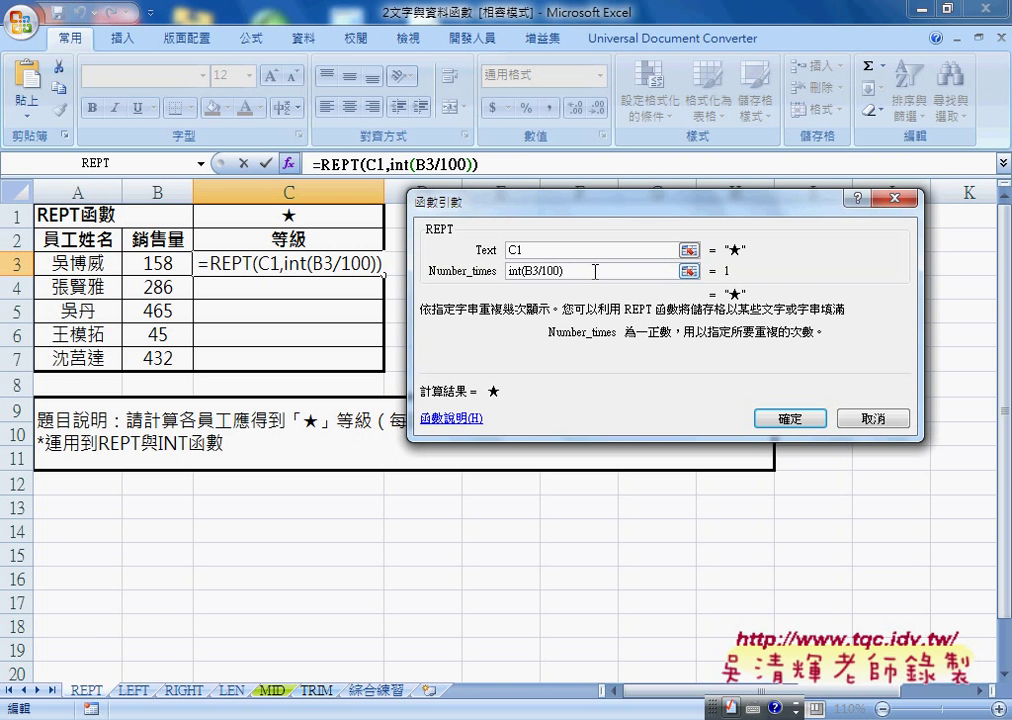
Confirm =REPT(C1,INT(B3/100)) in C3 and centre its single star.
click(790, 420)
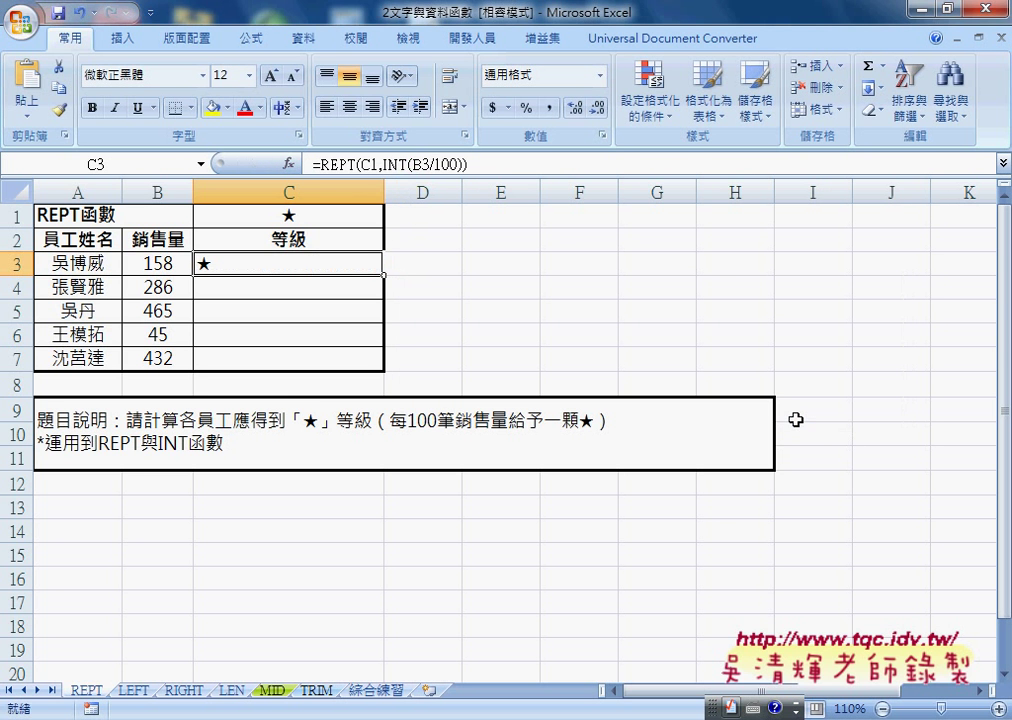
click(351, 107)
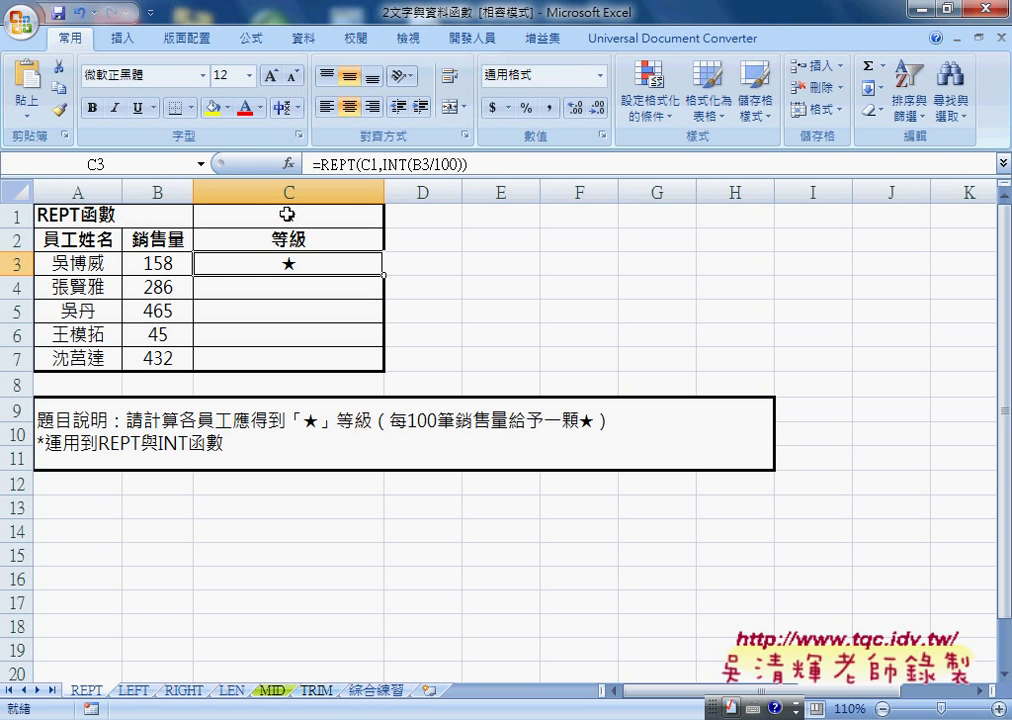
click(367, 163)
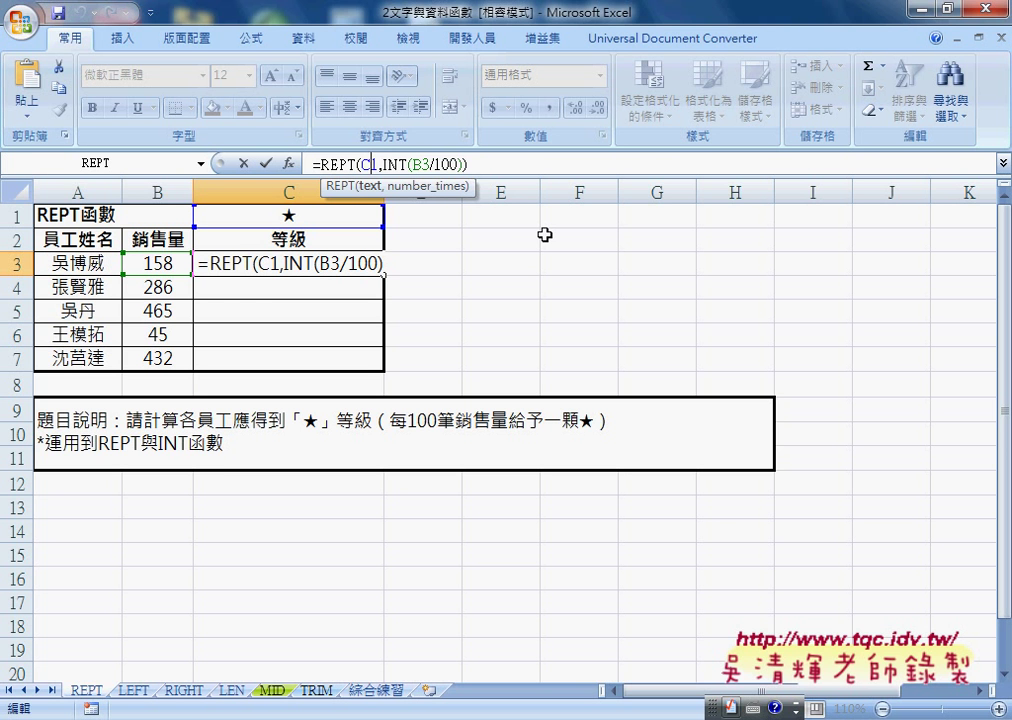
Make the star reference $C$1 and fill the rating formula down C3:C7.
key(F4)
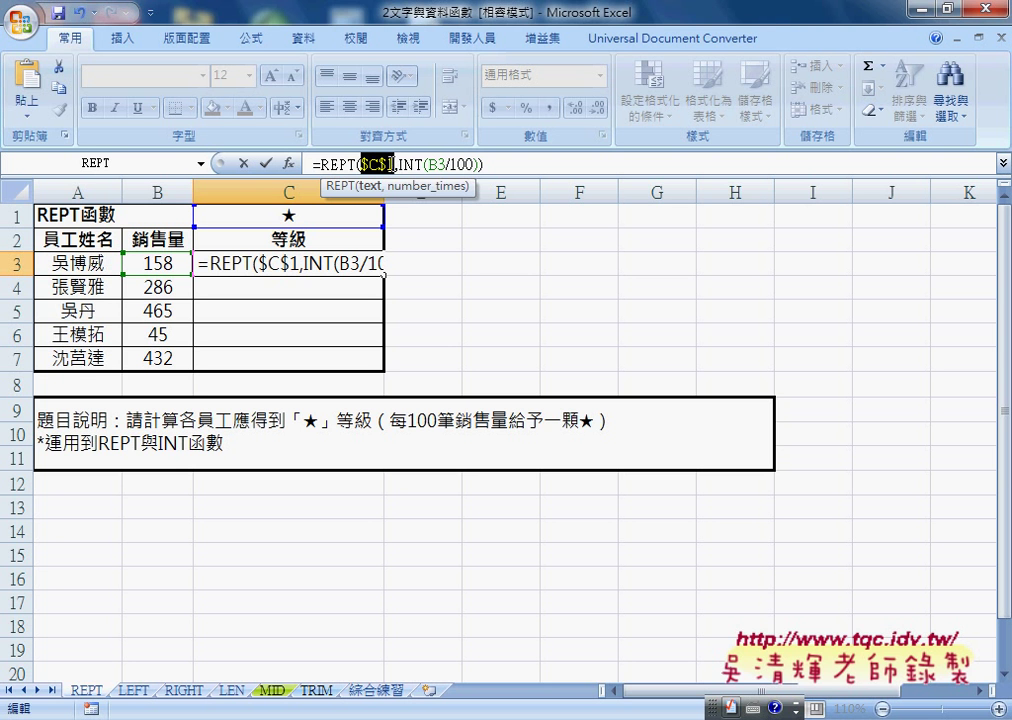
click(265, 162)
drag(382, 274, 384, 368)
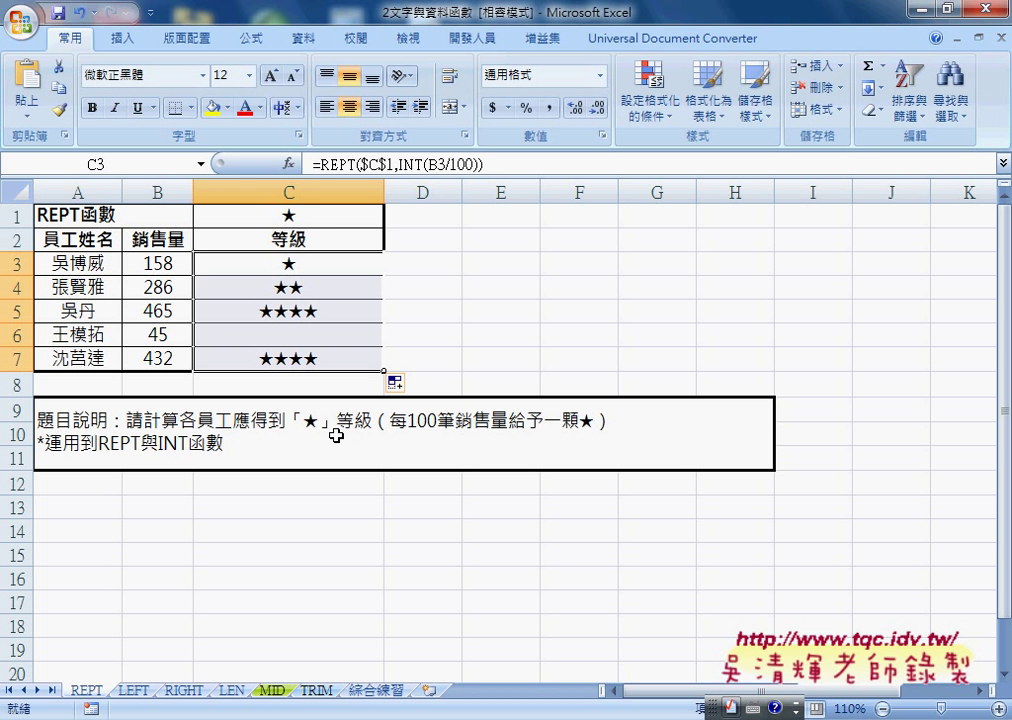
click(233, 698)
Enter =LEN(B3) in C3 and fill it to C6, giving 10, 11, 11, 10.
scroll(238, 670, up, 1)
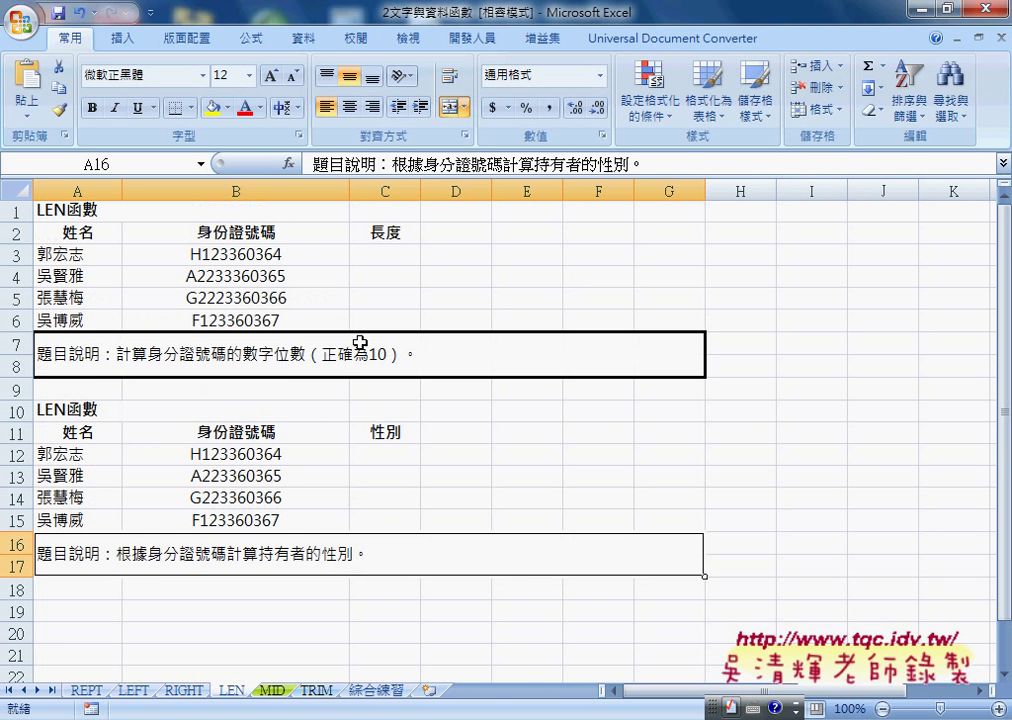
click(394, 256)
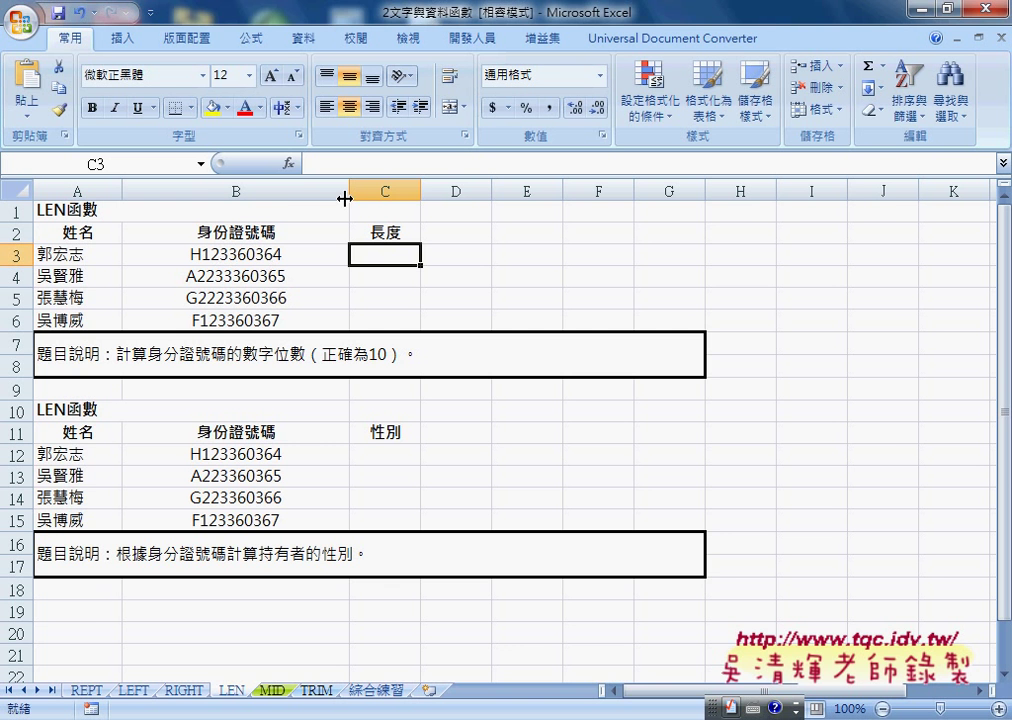
click(290, 165)
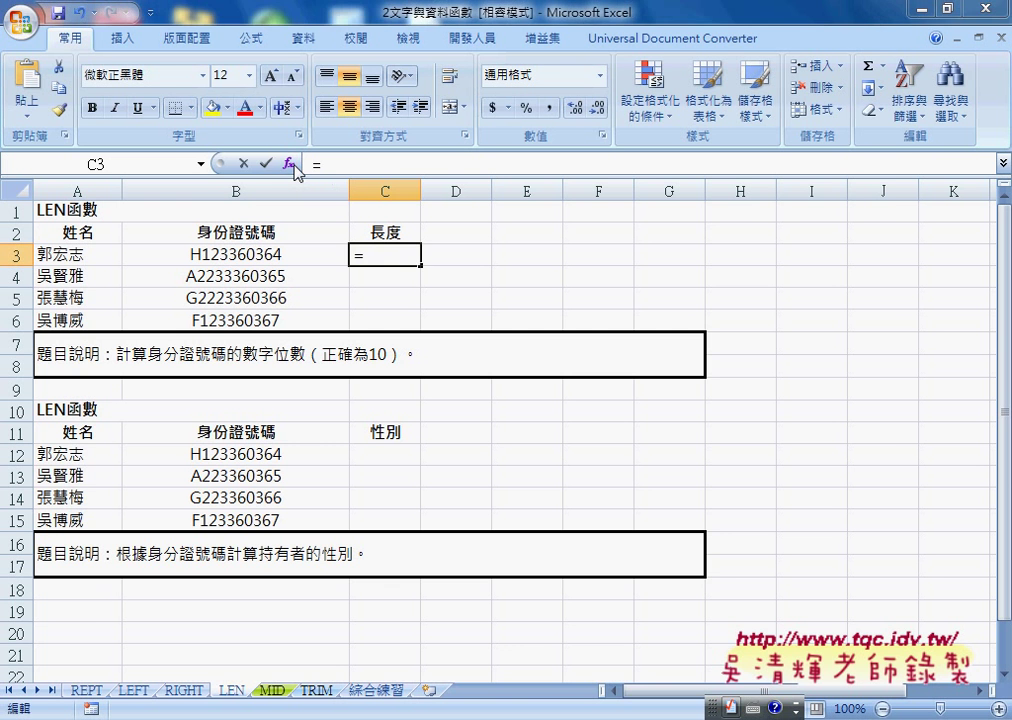
click(858, 350)
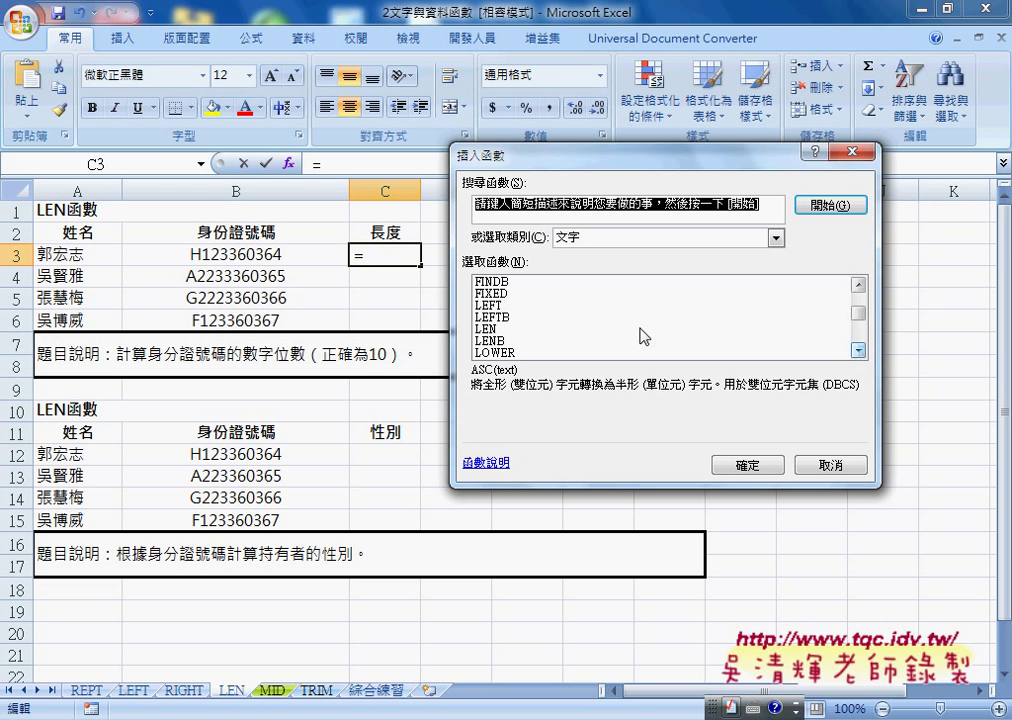
click(519, 333)
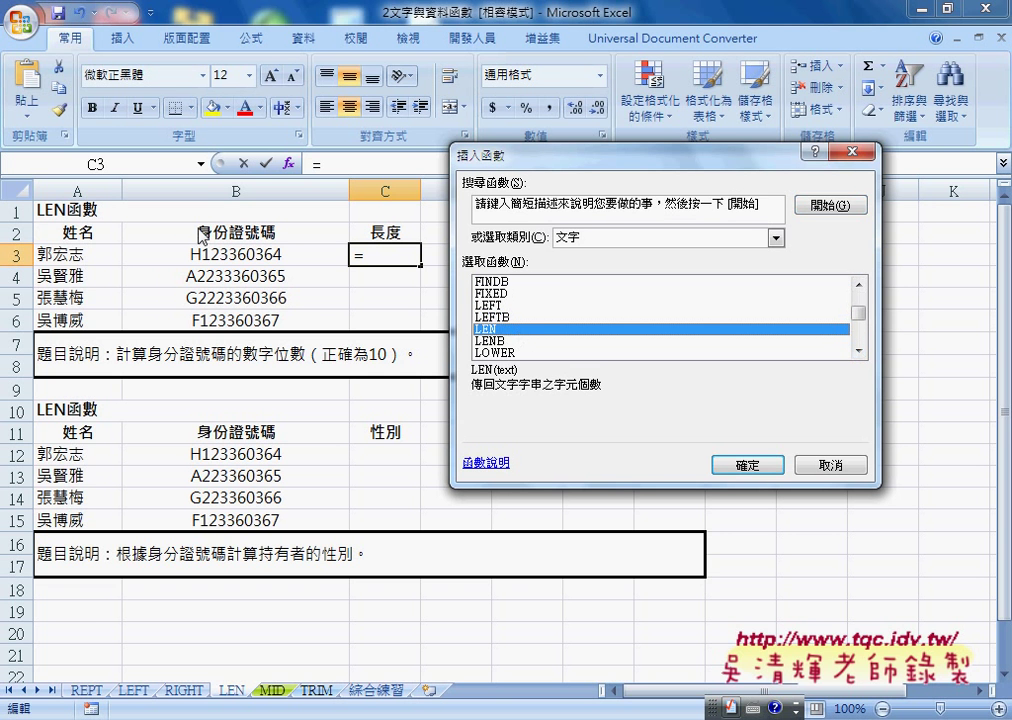
click(733, 468)
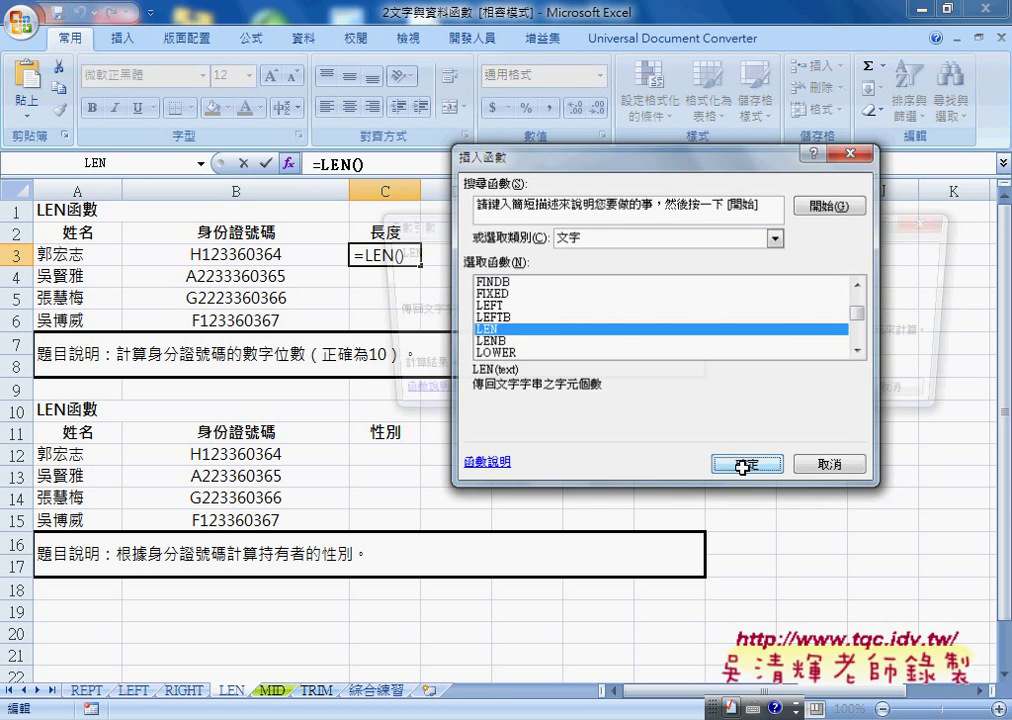
click(245, 255)
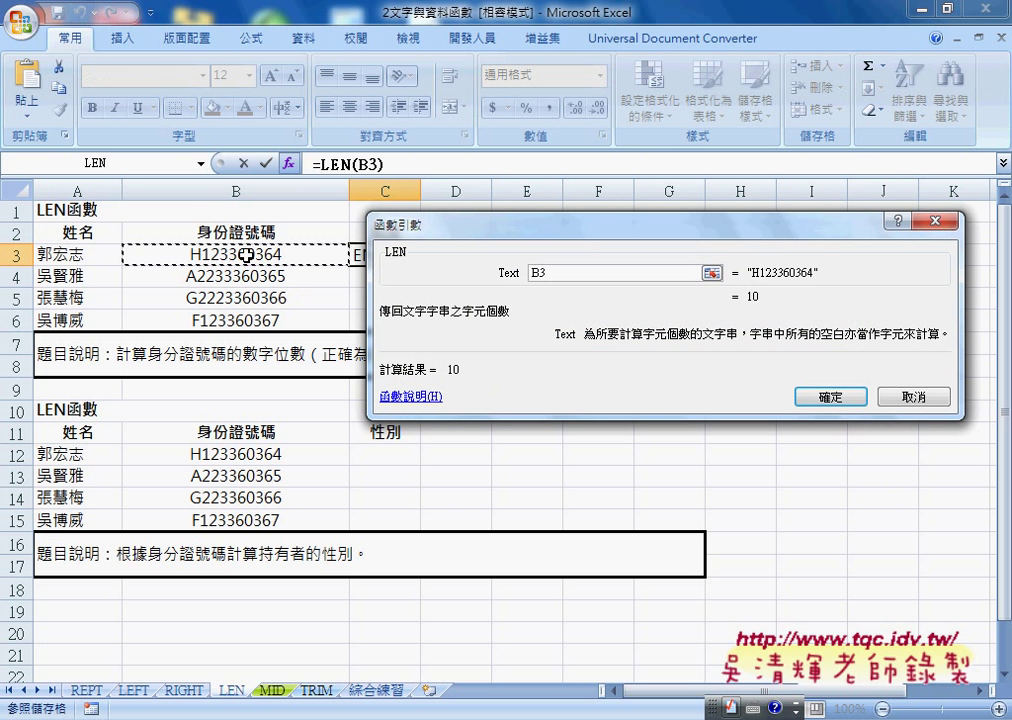
click(827, 396)
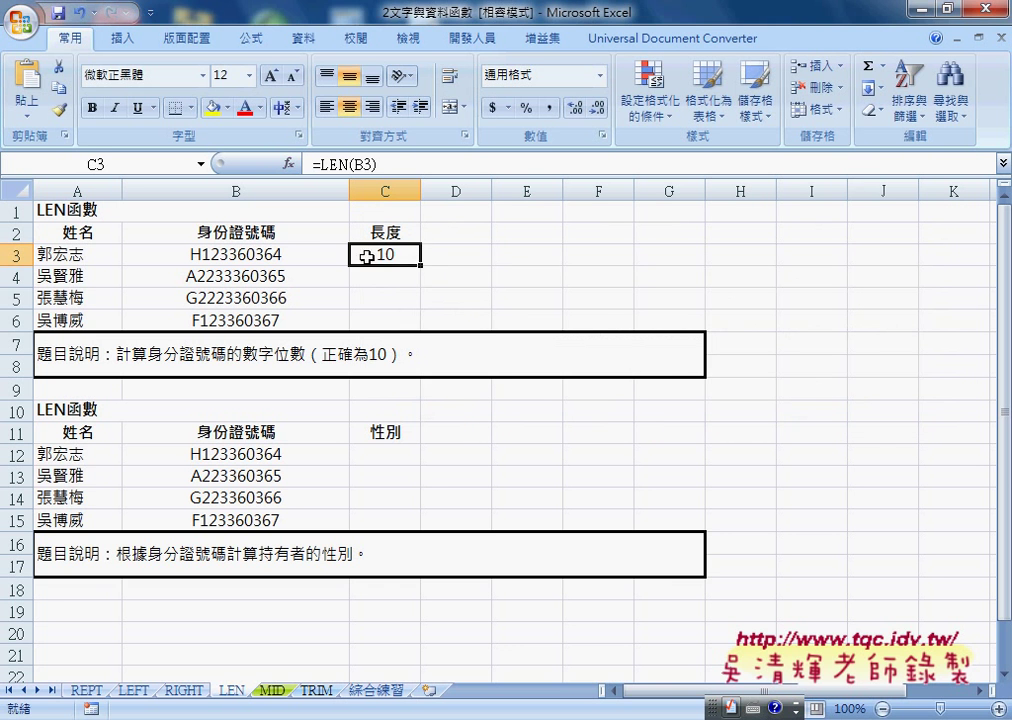
drag(420, 265, 420, 324)
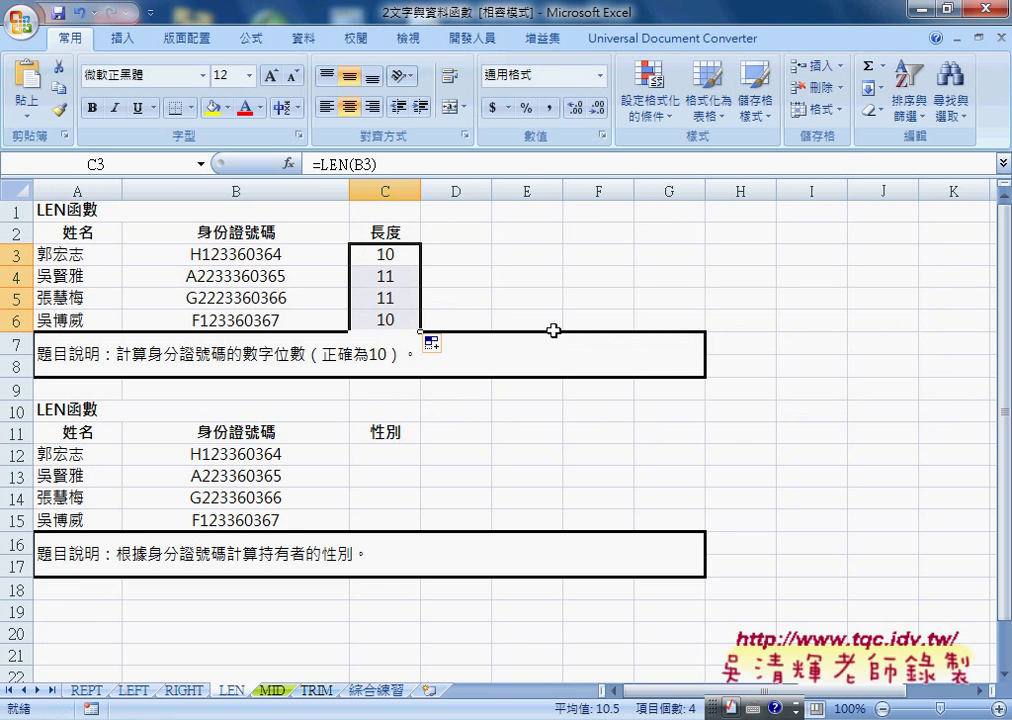
click(385, 256)
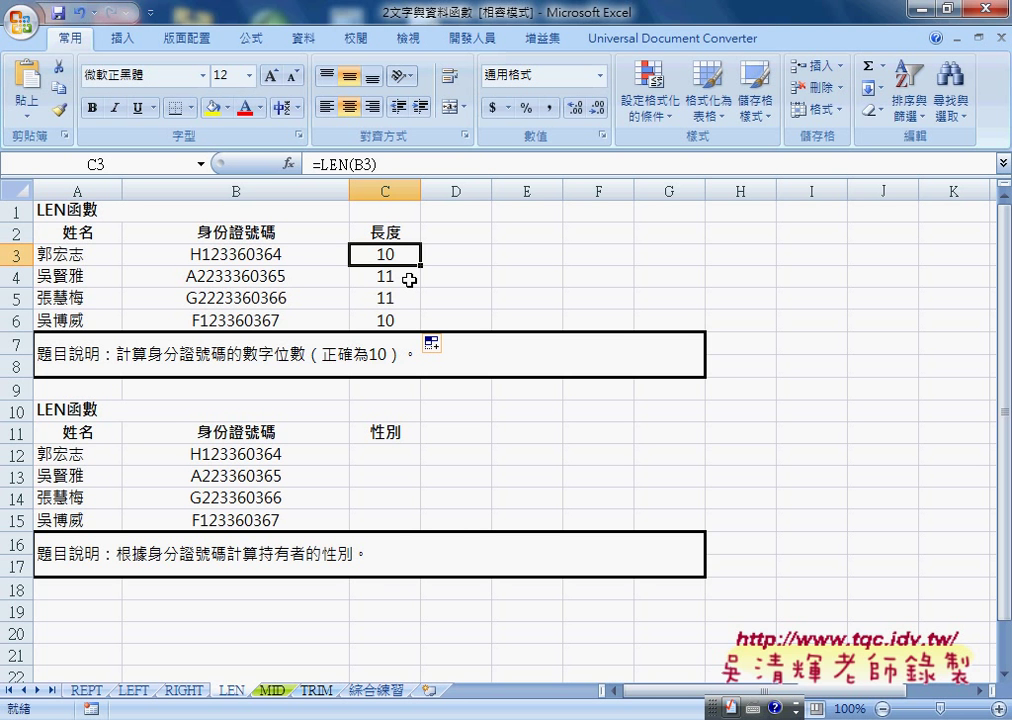
click(408, 277)
click(406, 296)
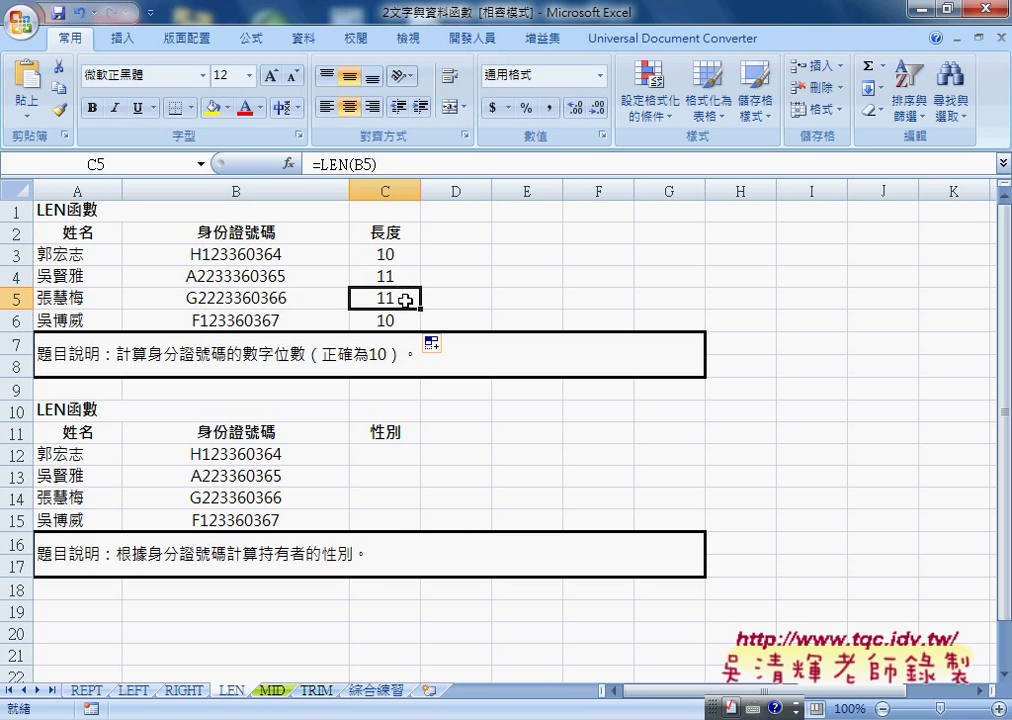
drag(406, 279, 405, 300)
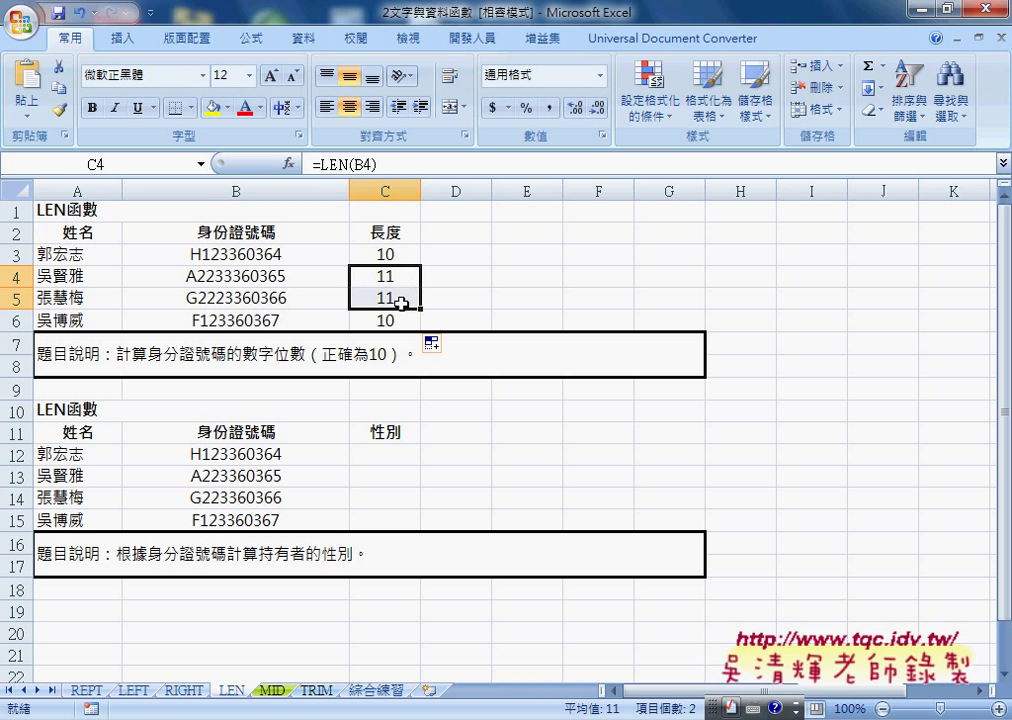
click(398, 257)
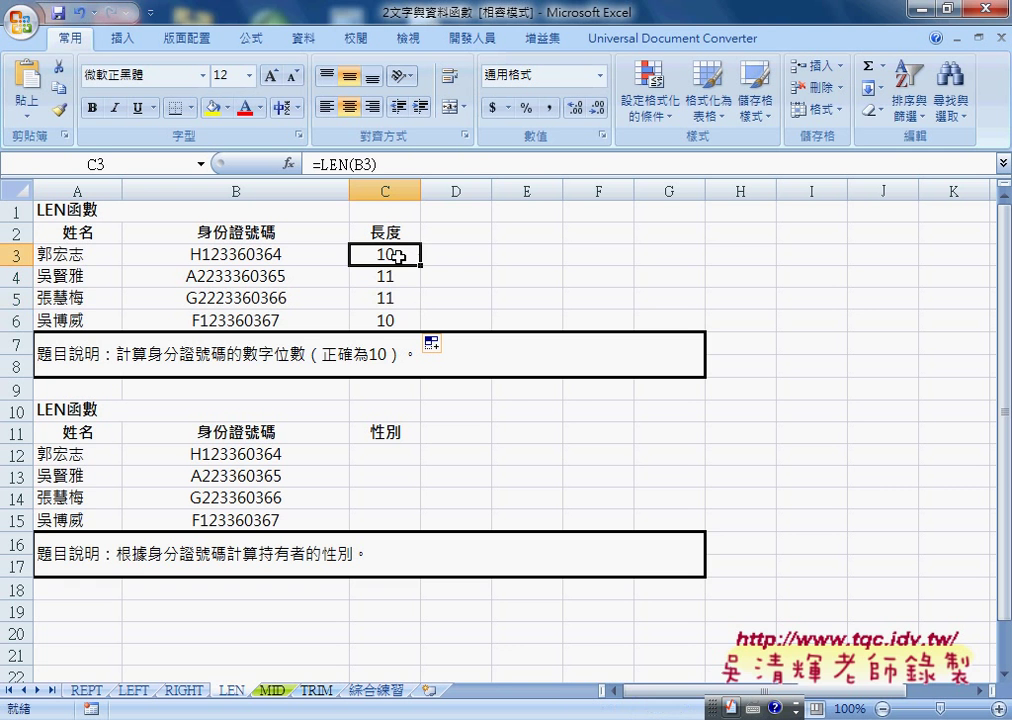
click(450, 253)
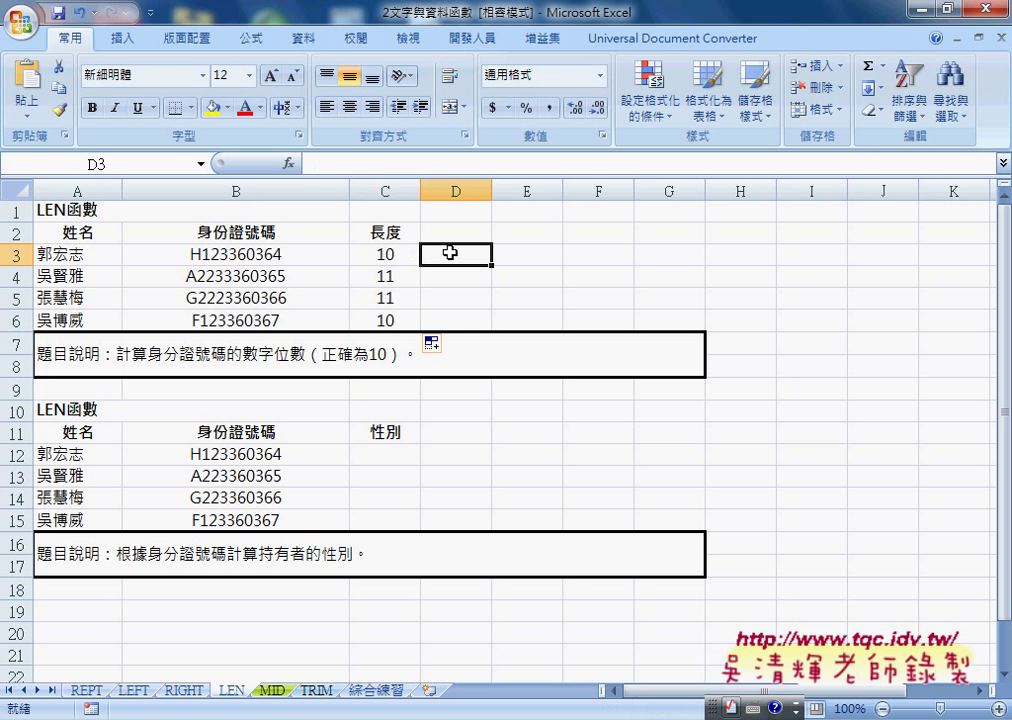
drag(450, 276, 448, 301)
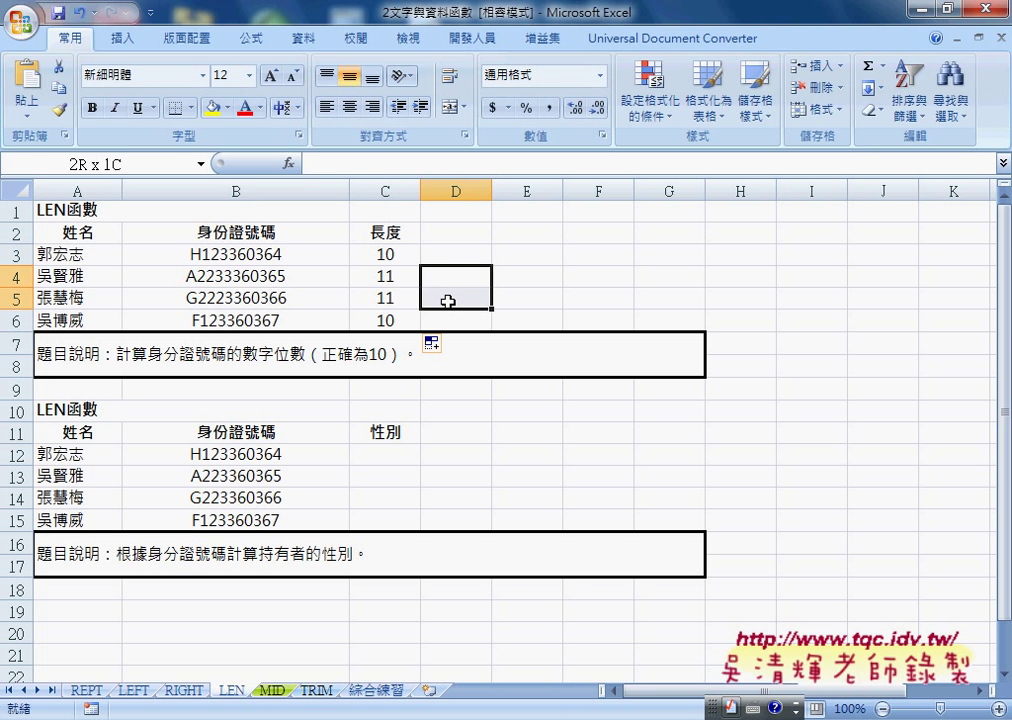
click(456, 232)
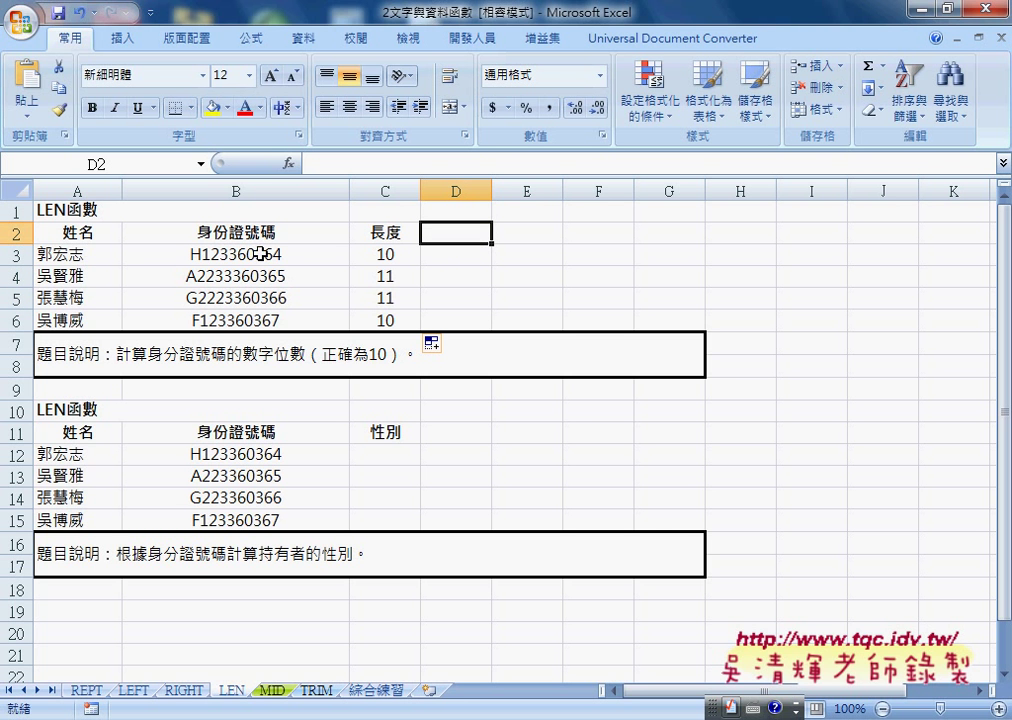
click(458, 256)
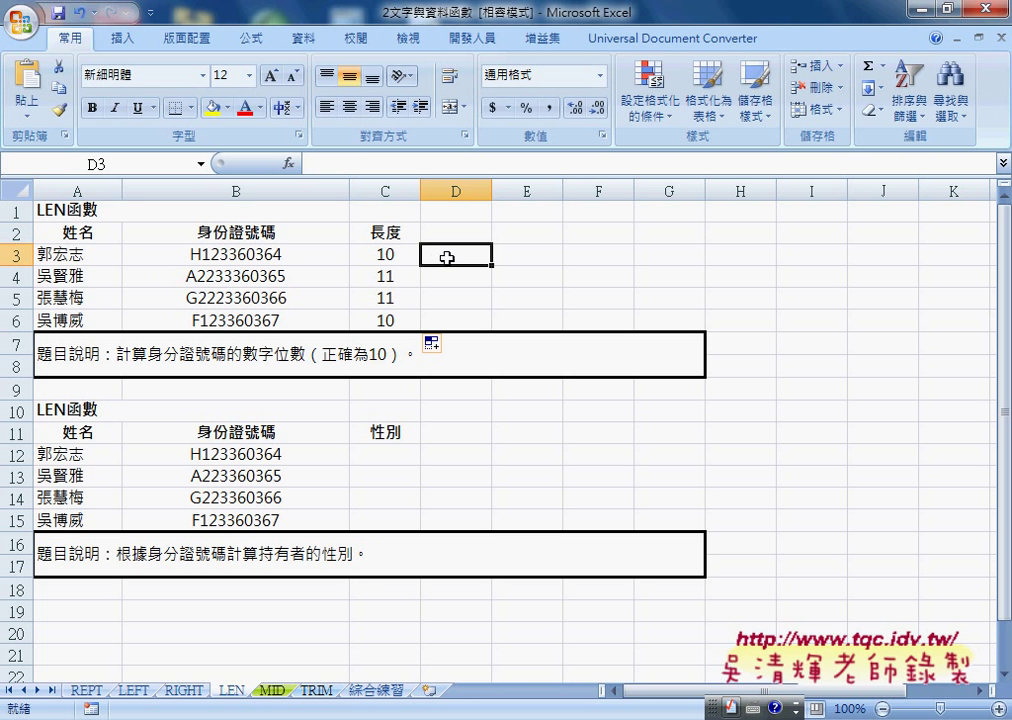
Choose IF from the 邏輯 (Logical) function category for D3.
click(289, 163)
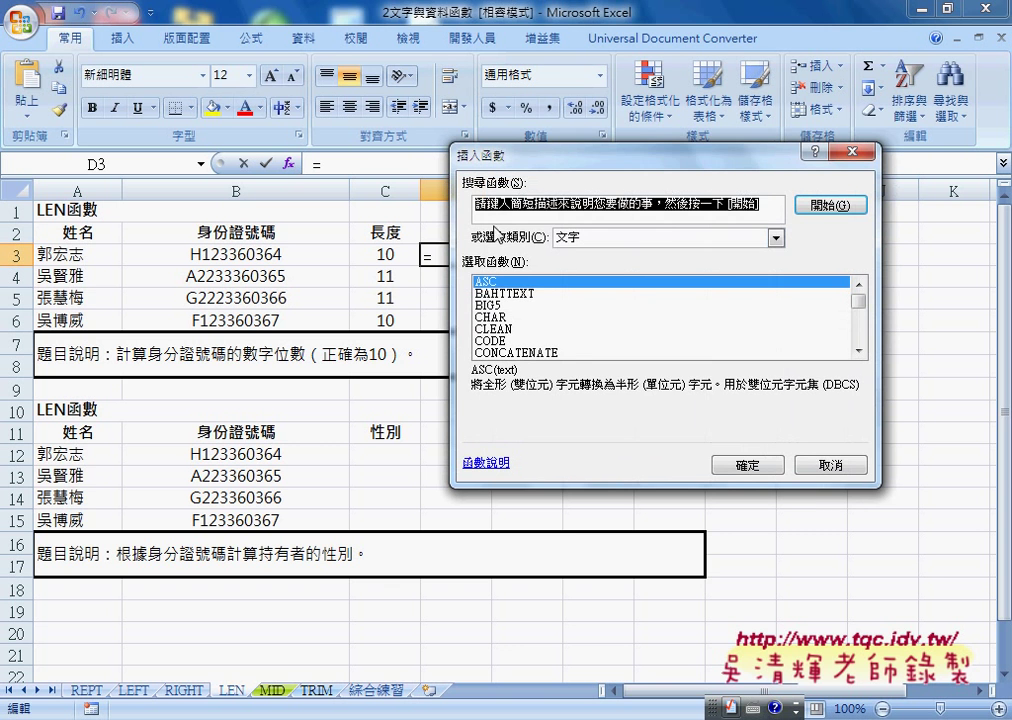
click(676, 246)
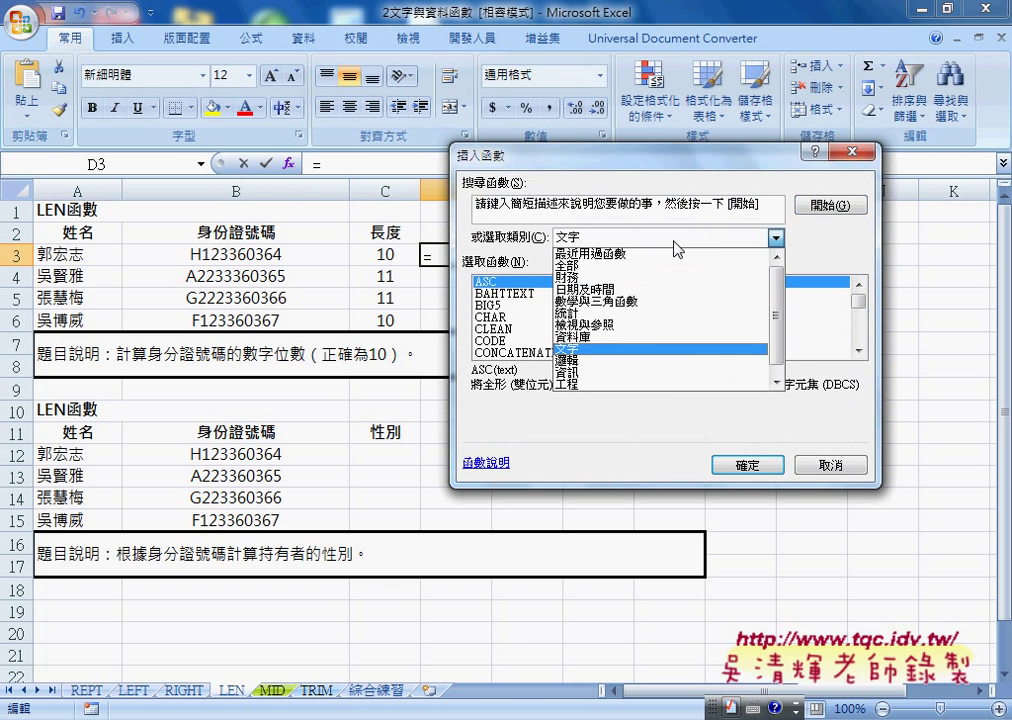
click(589, 359)
click(629, 306)
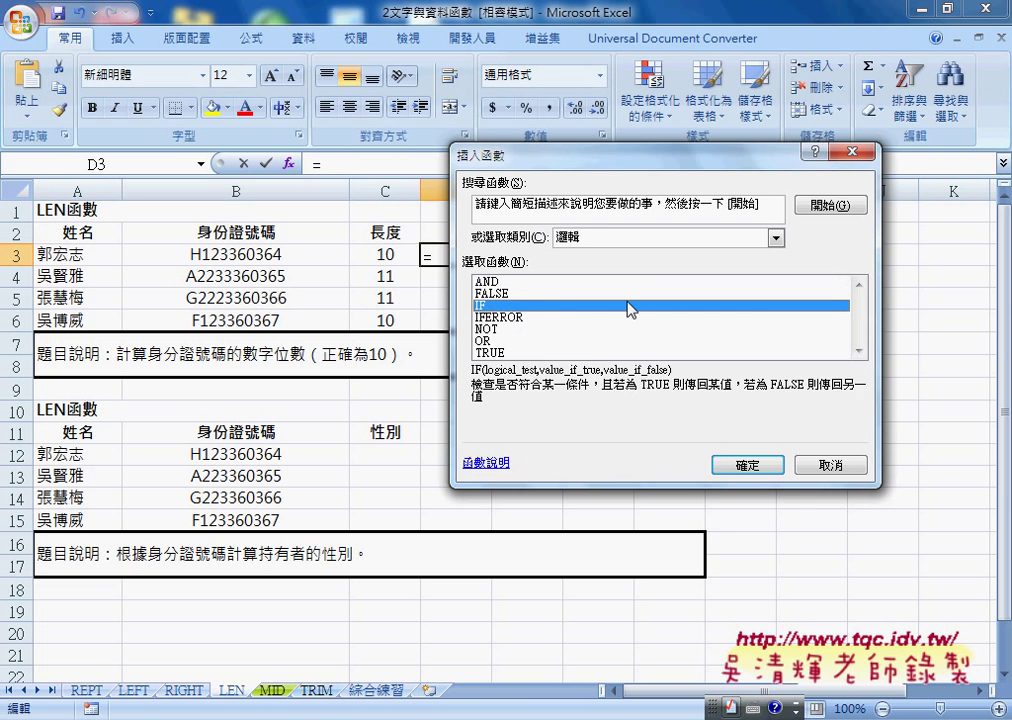
drag(646, 157, 778, 151)
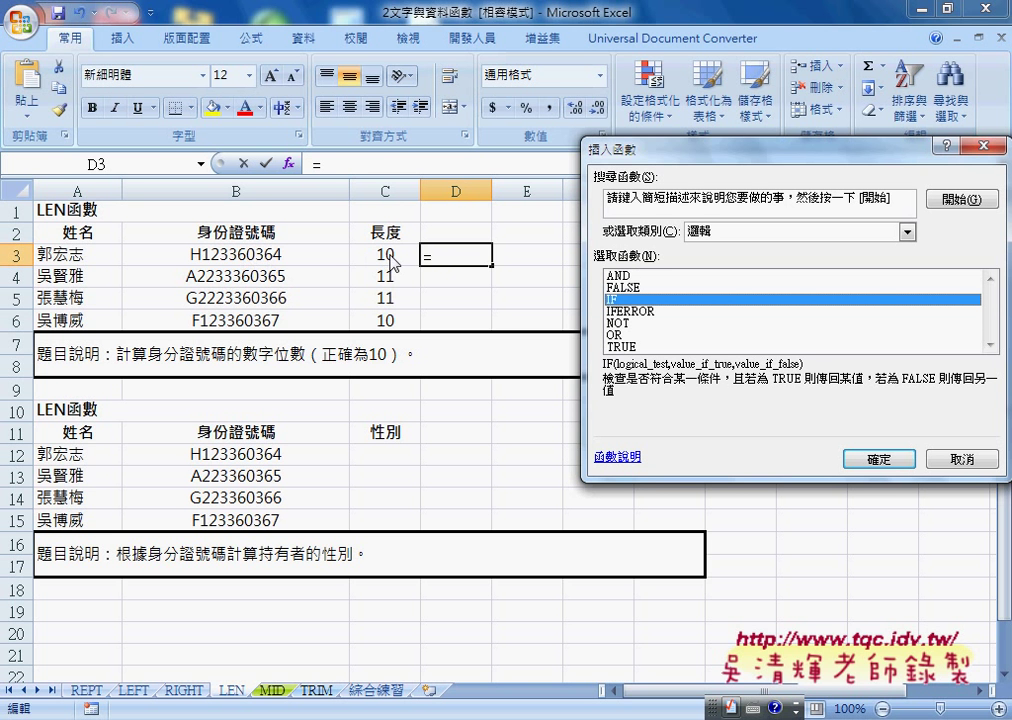
Set the IF condition to LEN(B3)=10.
click(857, 462)
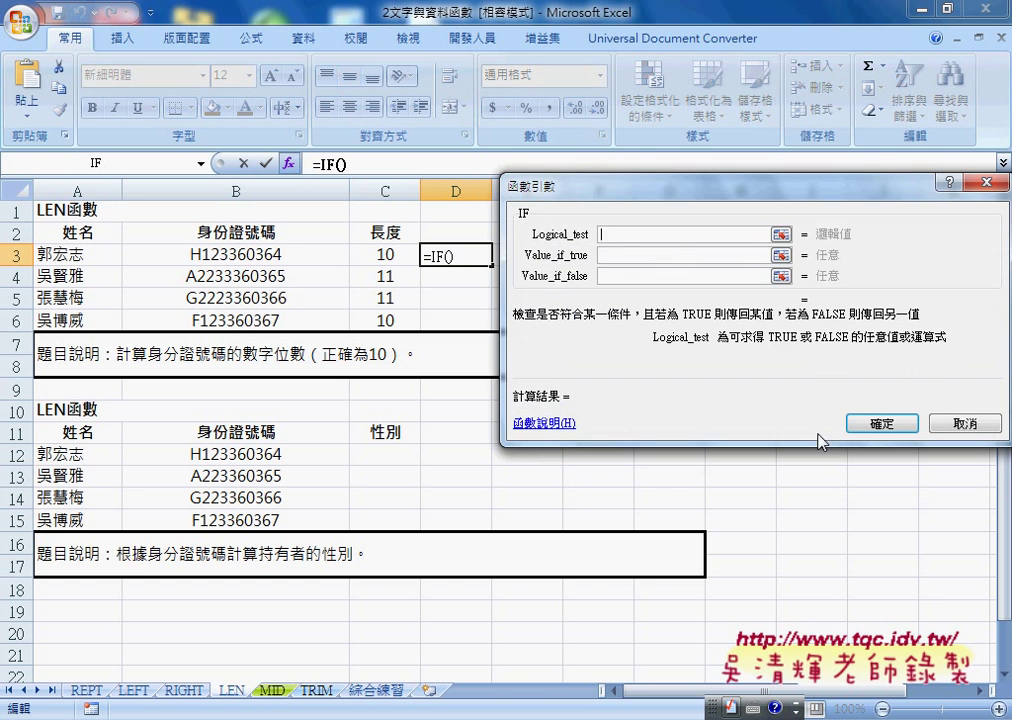
drag(700, 196, 706, 198)
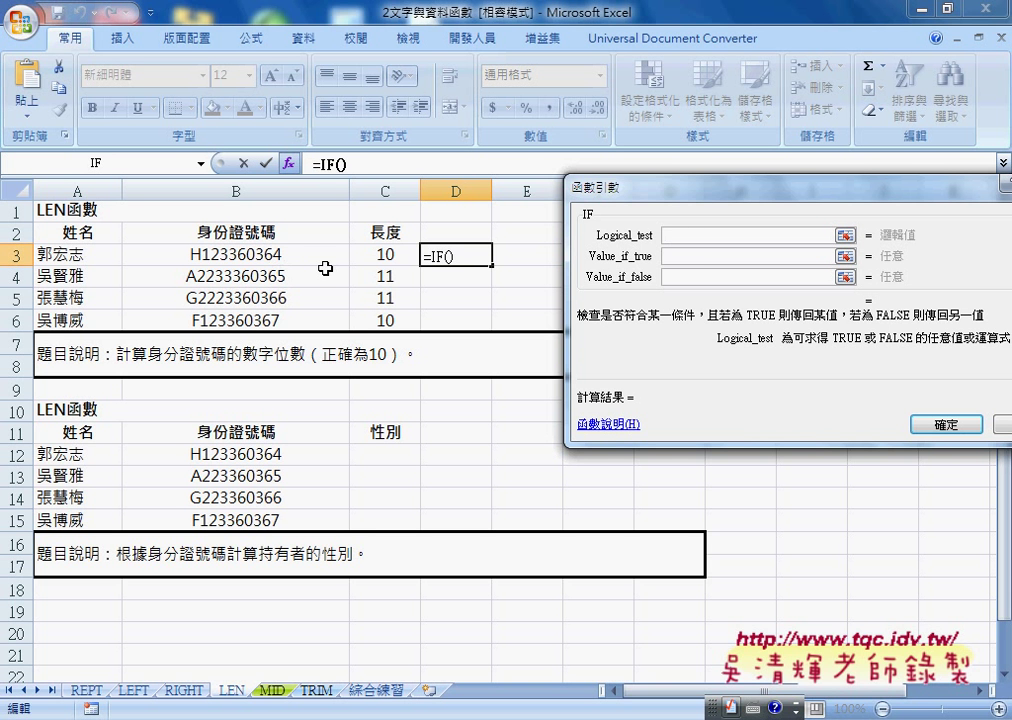
text(le)
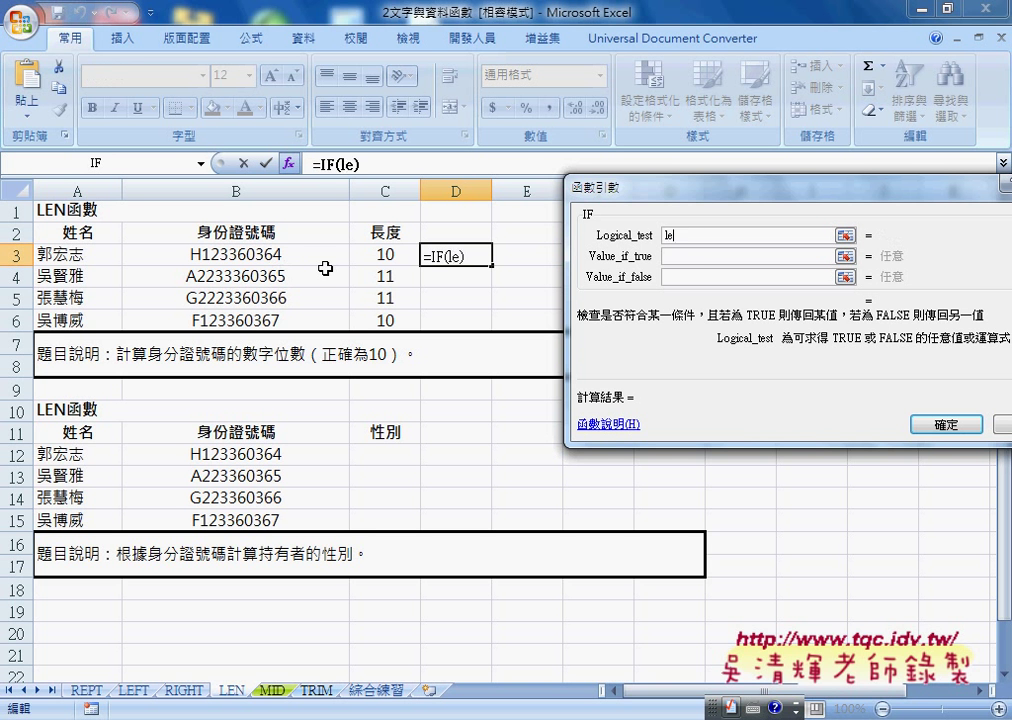
text(n()
click(291, 256)
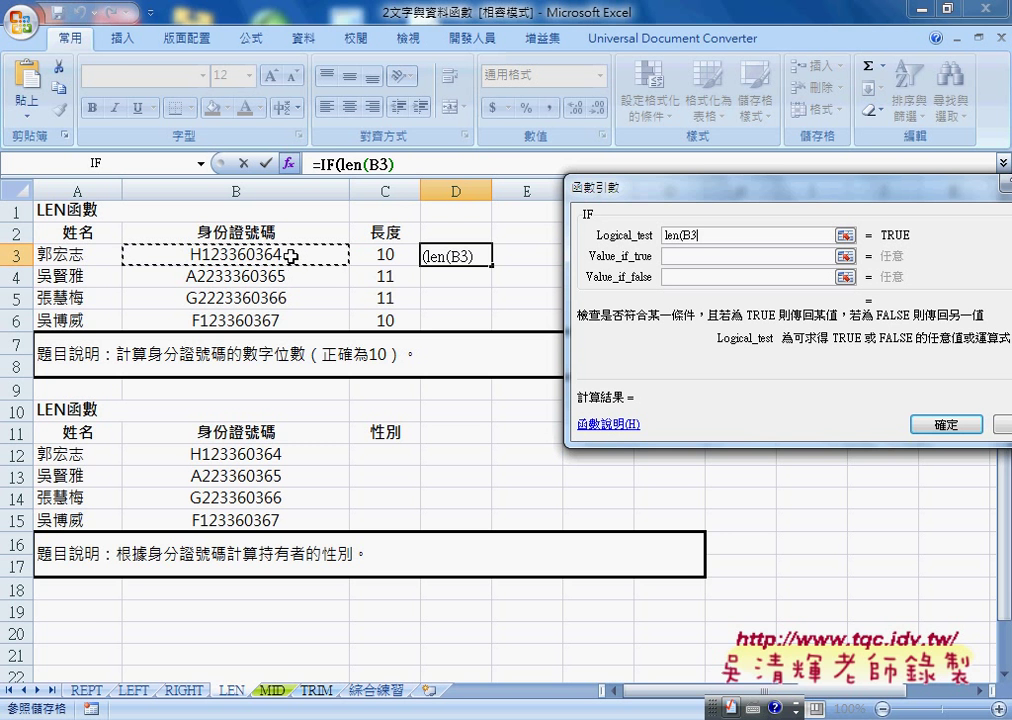
text()=1)
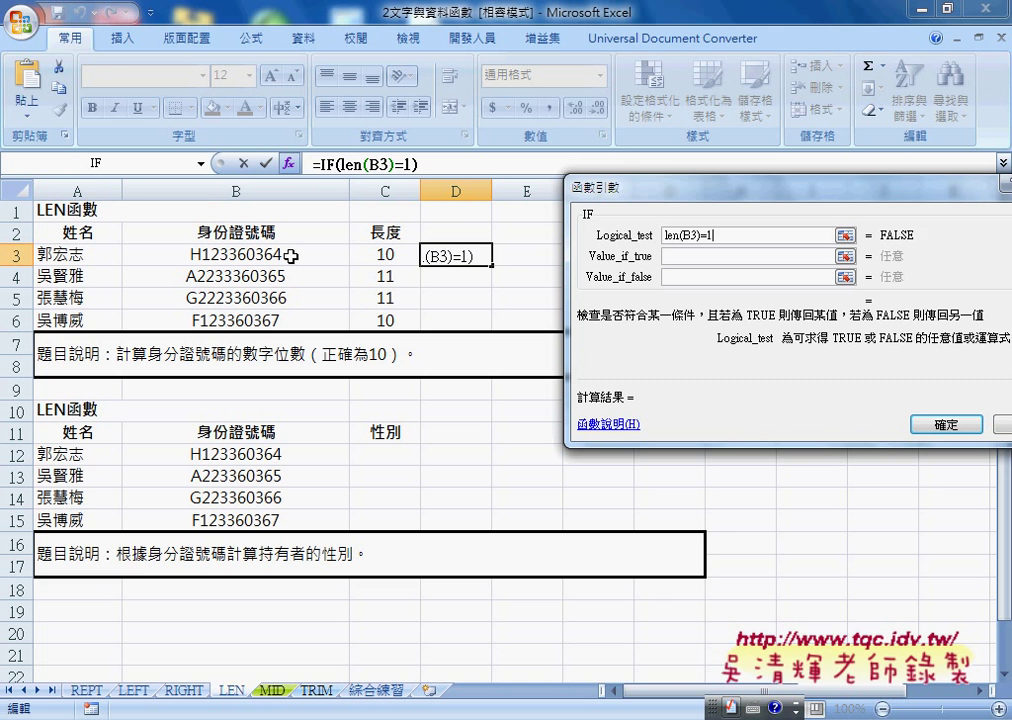
text(0)
key(Tab)
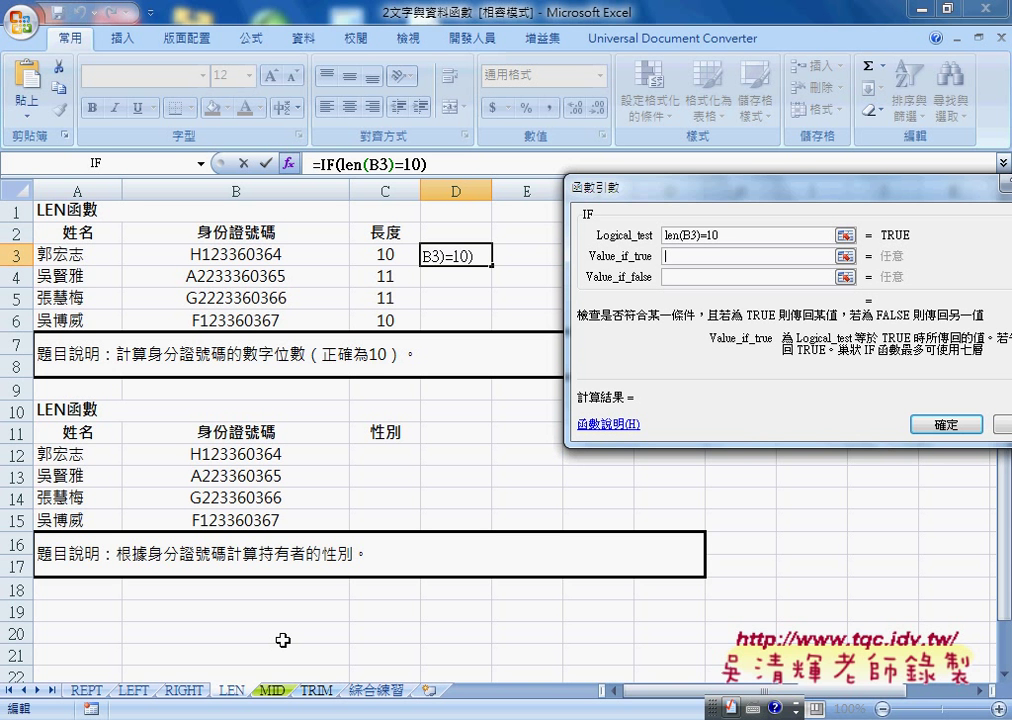
Have the IF return "是" when true and "否" when false, and confirm it in D3.
key(ctrl+space)
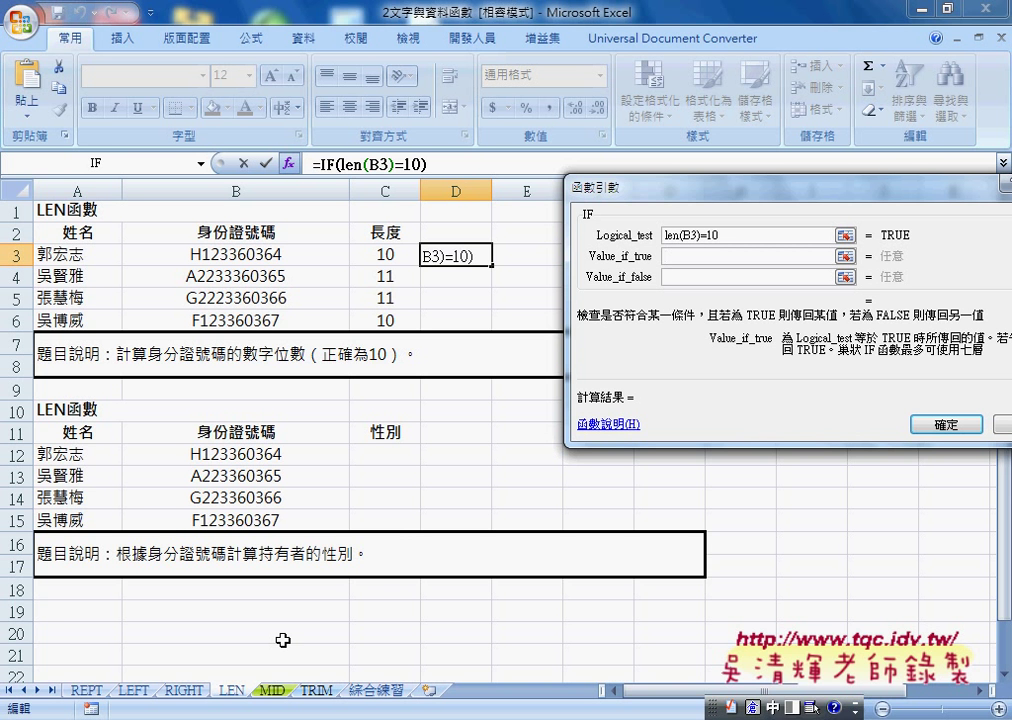
key(ctrl+space)
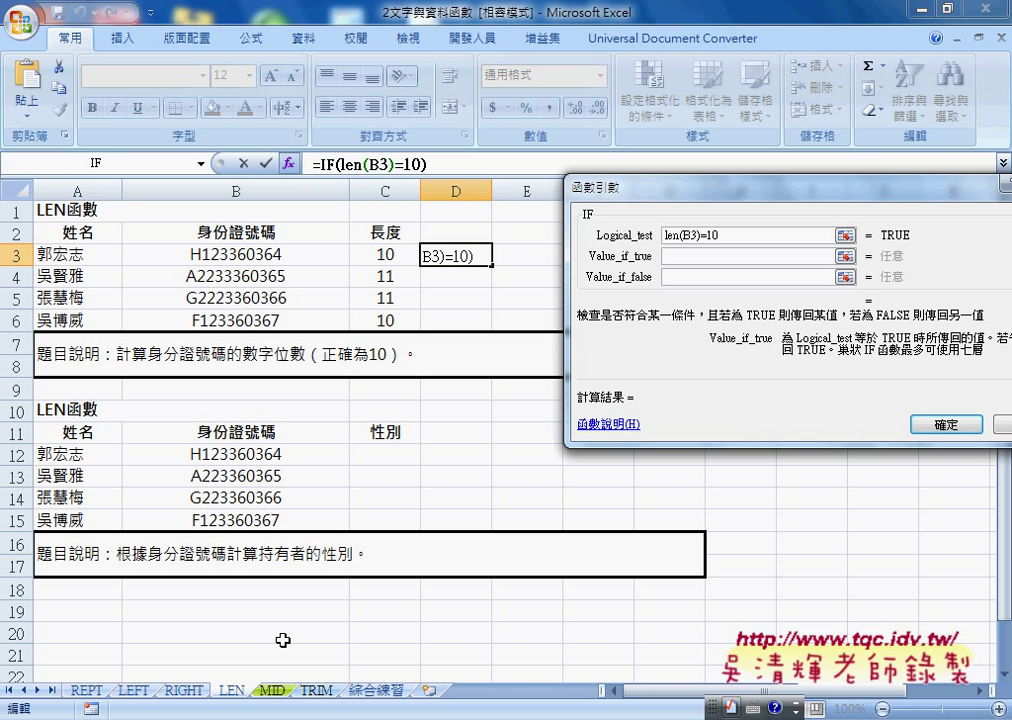
key(ctrl+space)
text(")
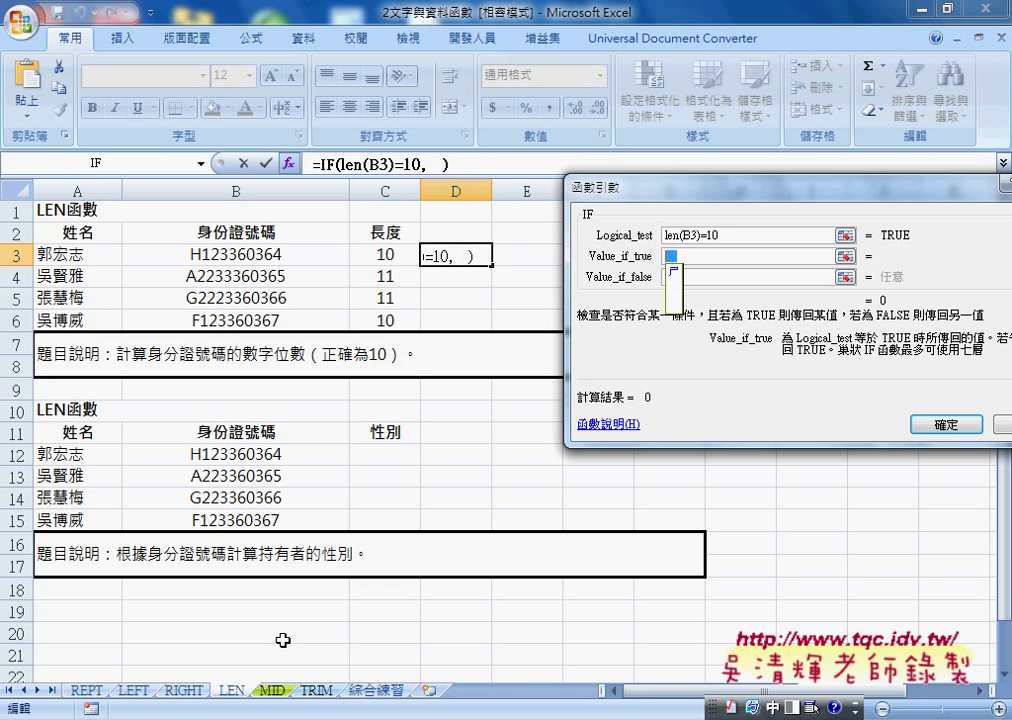
text(是)
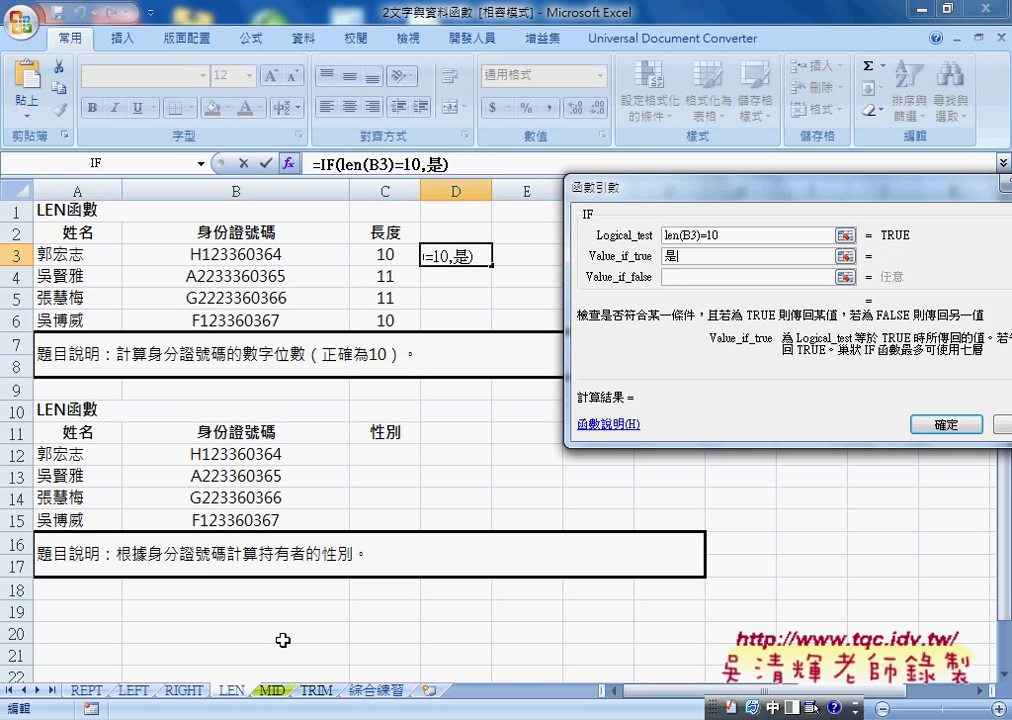
key(Tab)
text(ㄈ)
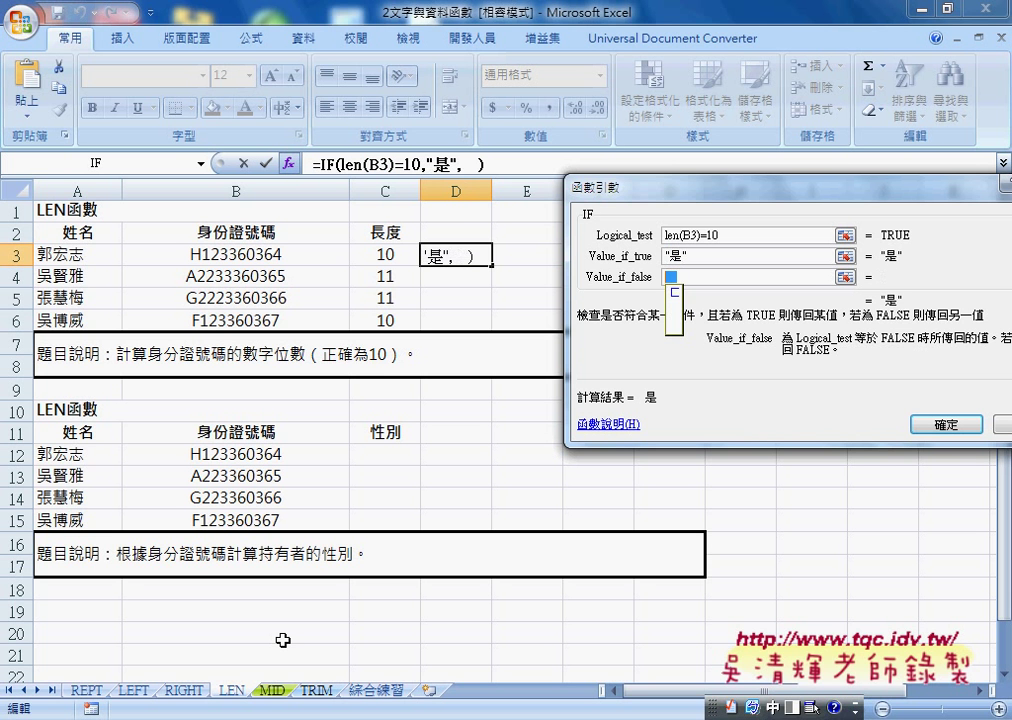
text(否)
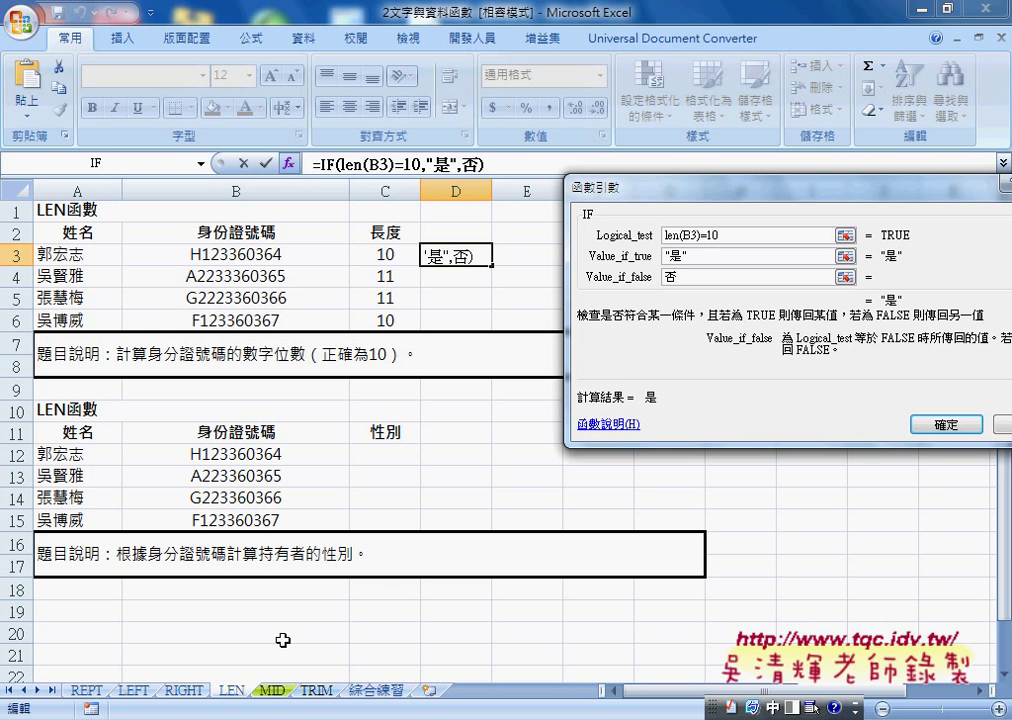
click(691, 256)
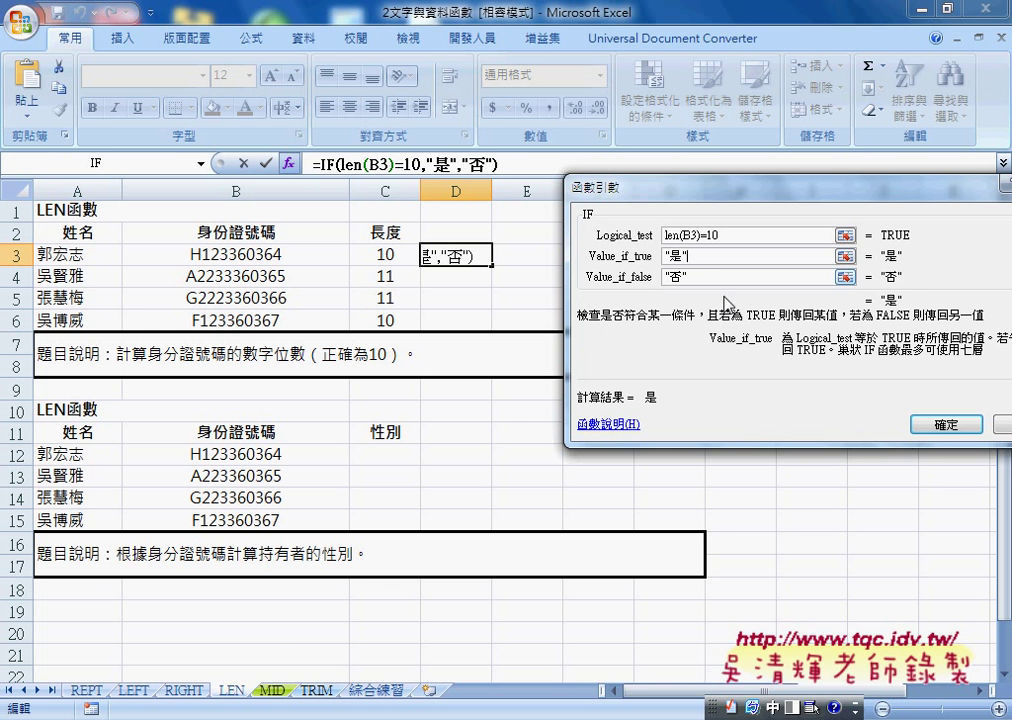
click(923, 432)
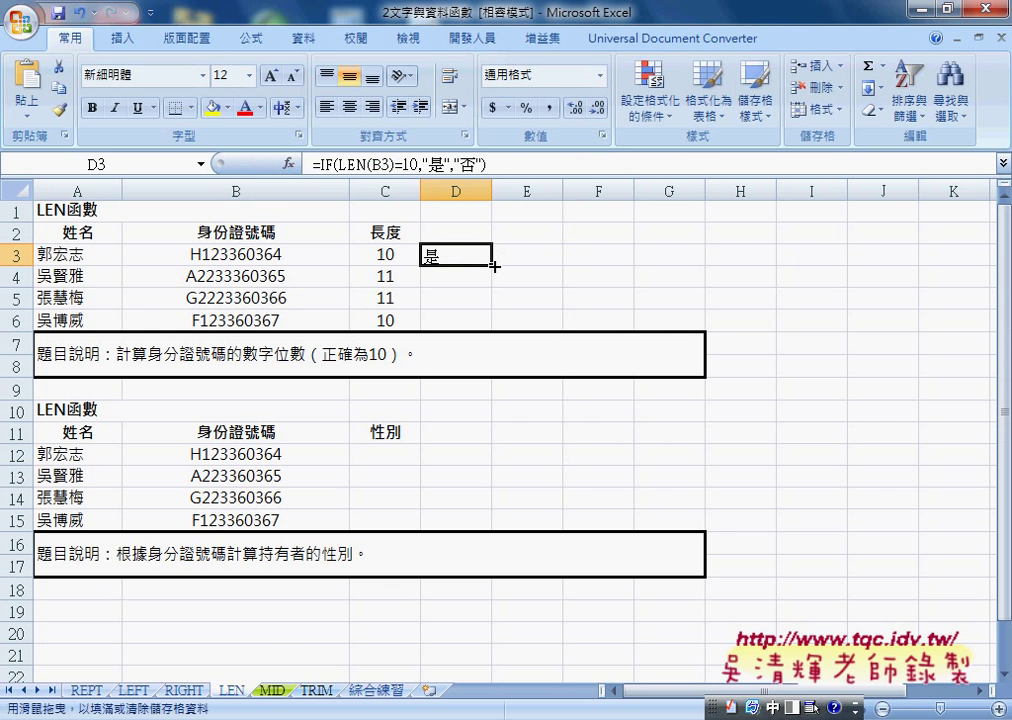
Fill D3's length check down to D6 (是, 否, 否, 是), select B12 and C12, then return to the REPT sheet.
drag(494, 266, 490, 322)
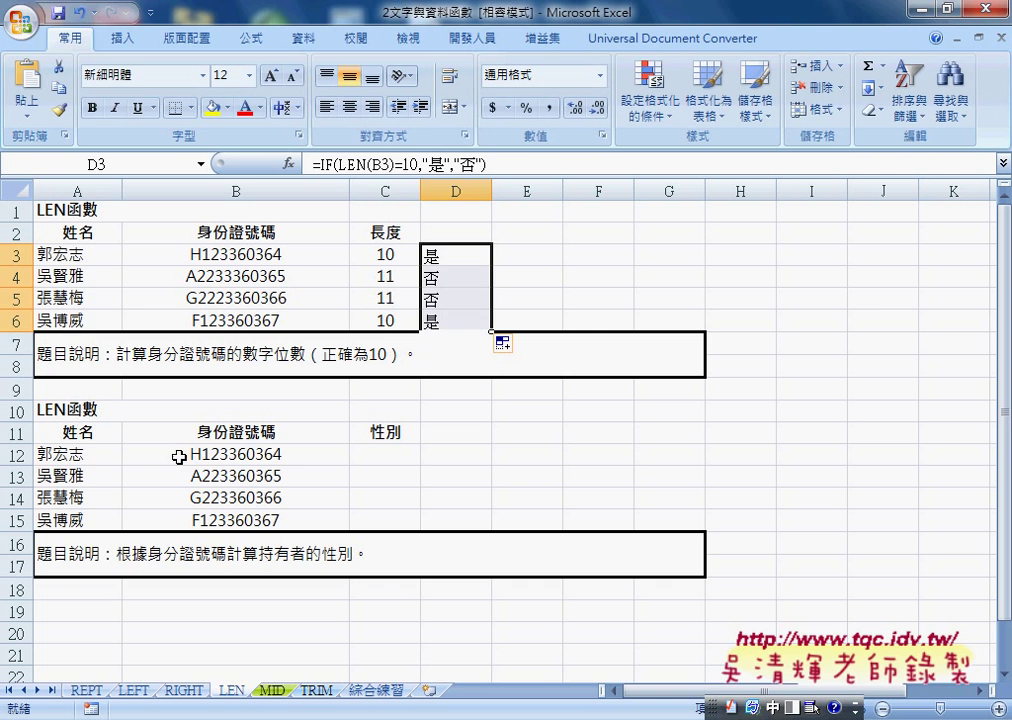
click(209, 453)
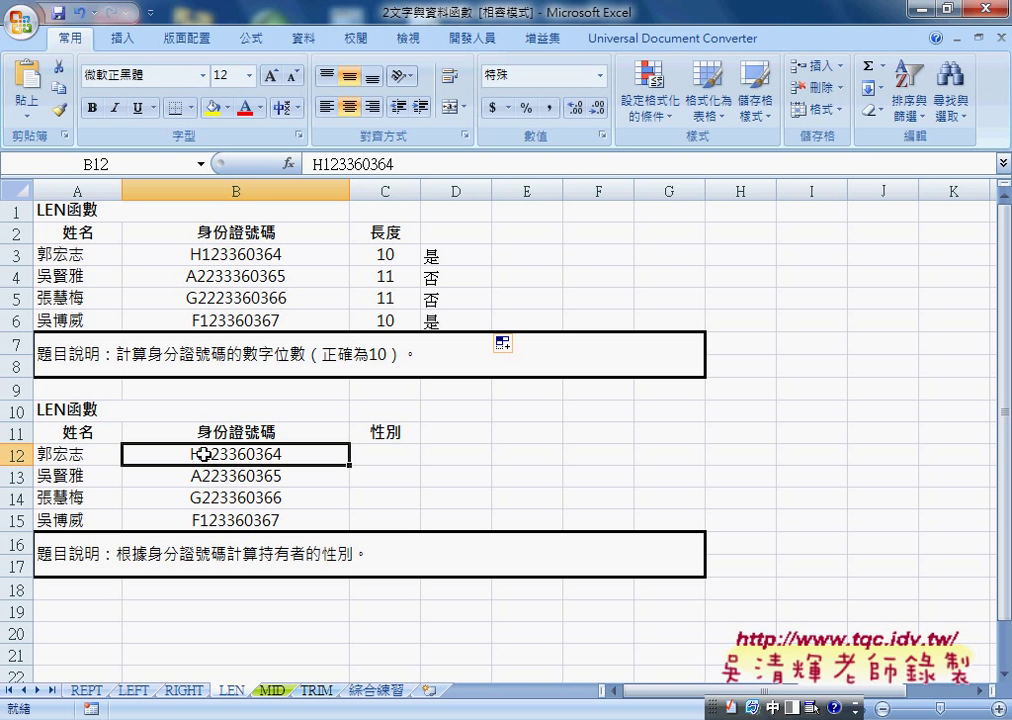
click(380, 459)
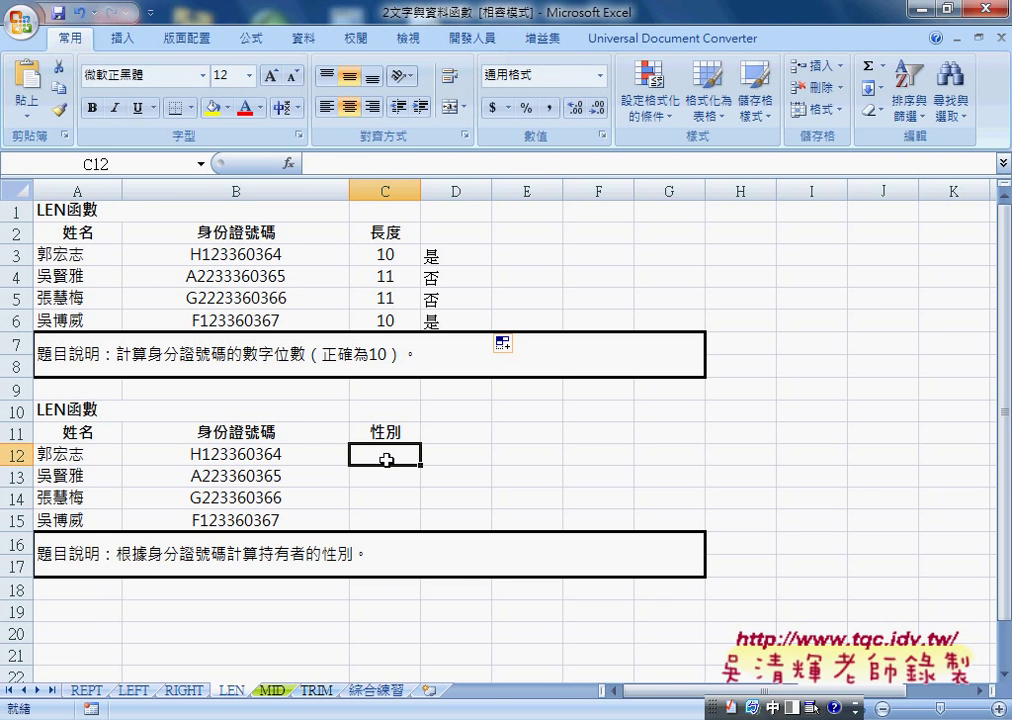
click(86, 690)
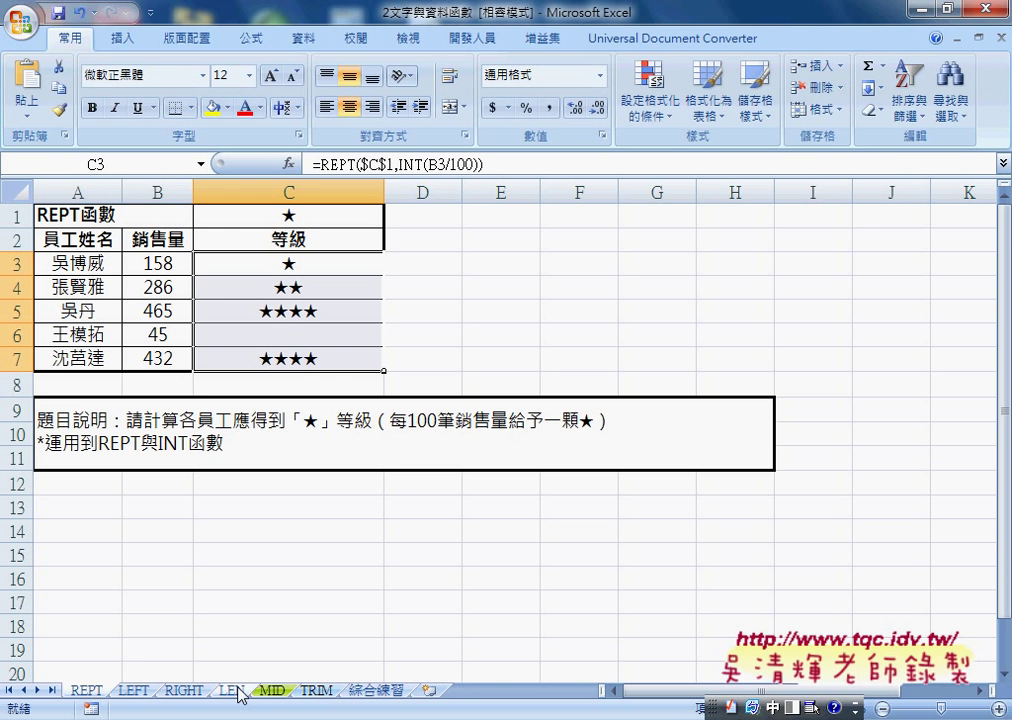